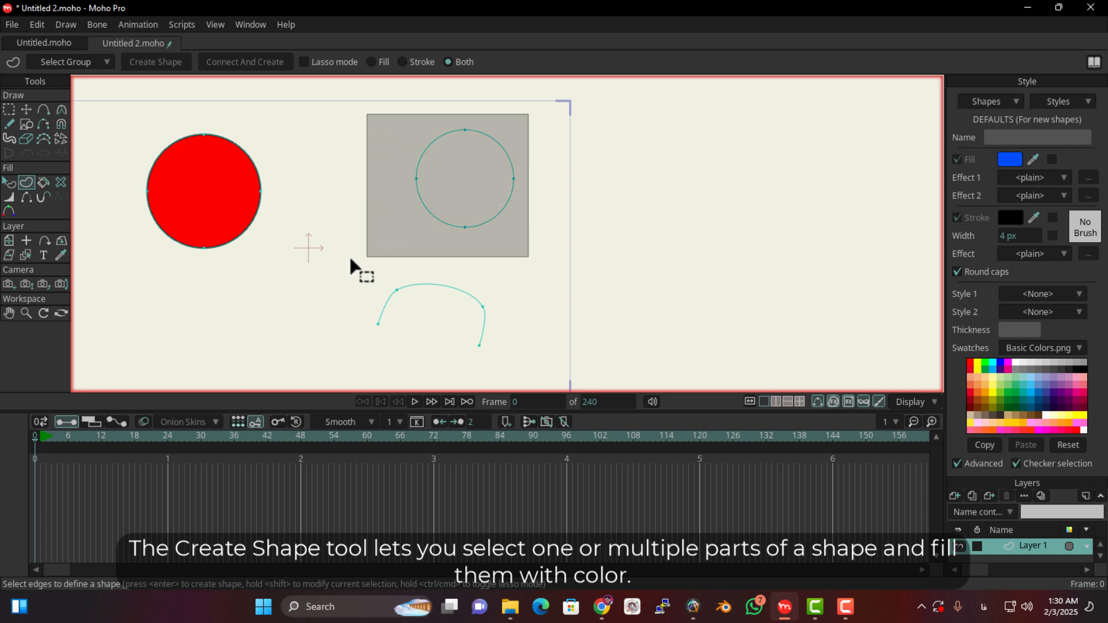
# Create a blue filled and stroked shape from the outlined circle with the Create Shape tool.
pyautogui.click(431, 258)
pyautogui.moveTo(540, 264); pyautogui.dragTo(413, 335)
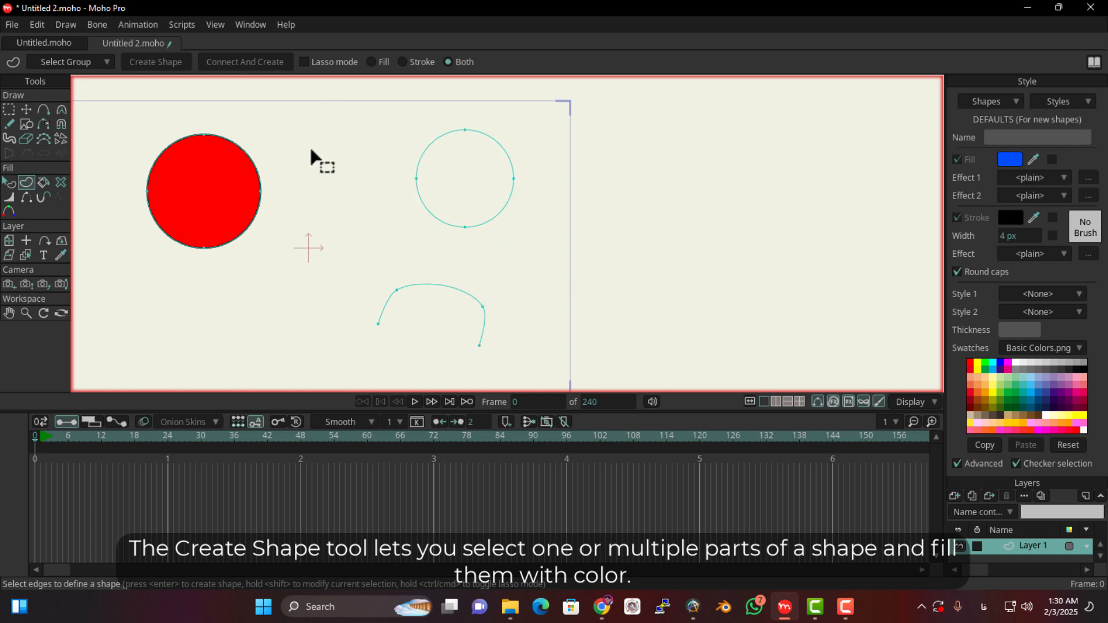
pyautogui.moveTo(557, 109)
pyautogui.mouseDown()
pyautogui.moveTo(484, 179)
pyautogui.moveTo(346, 262)
pyautogui.mouseUp()
pyautogui.click(176, 65)
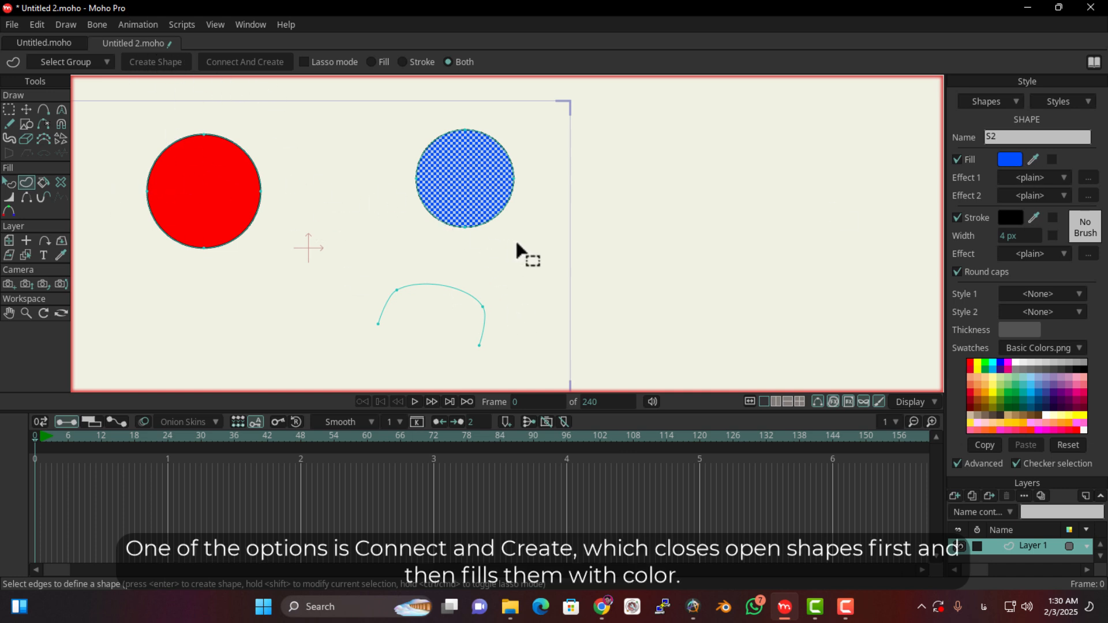
# Select the open curve below the blue circle, then close and fill it using Connect And Create.
pyautogui.moveTo(521, 273); pyautogui.dragTo(348, 391)
pyautogui.scroll(2, 431, 331)
pyautogui.moveTo(432, 328); pyautogui.dragTo(440, 263)
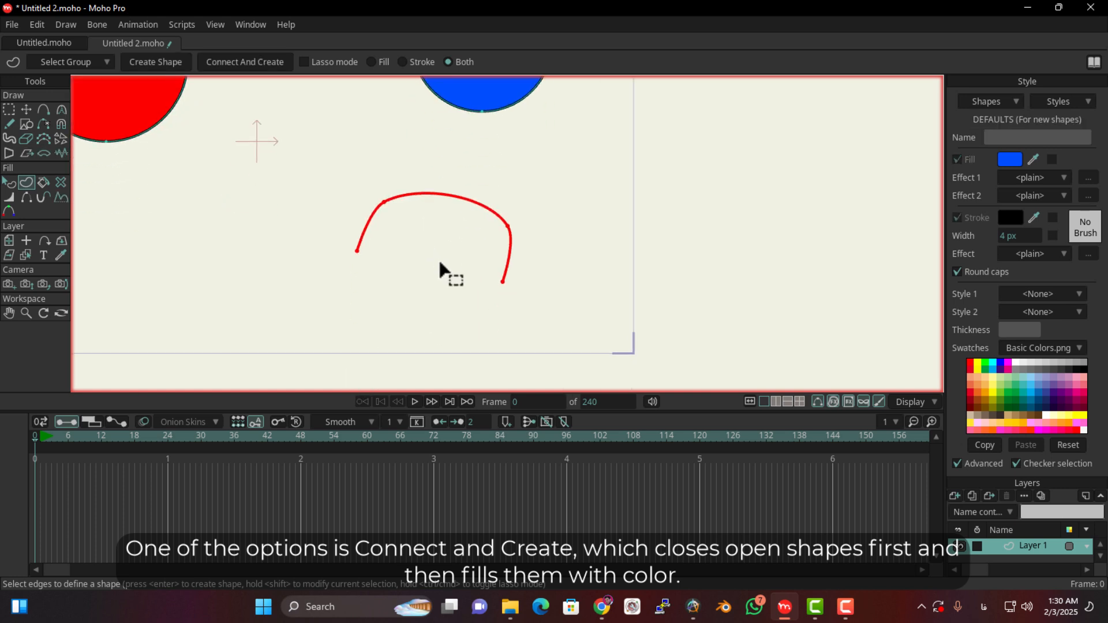
pyautogui.moveTo(257, 173); pyautogui.dragTo(217, 240)
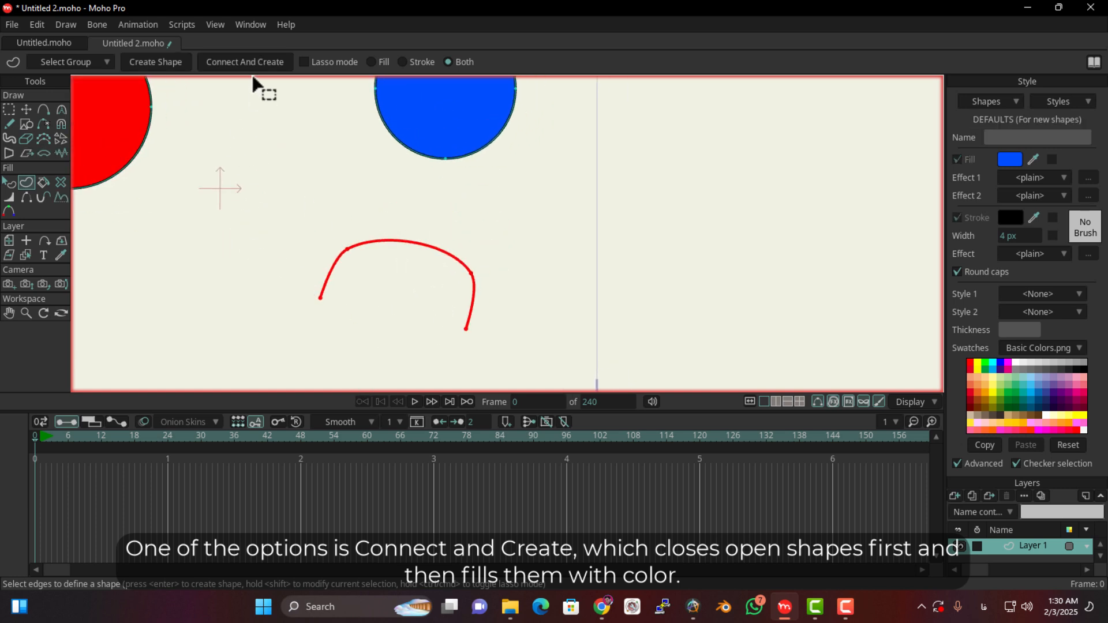
pyautogui.click(239, 62)
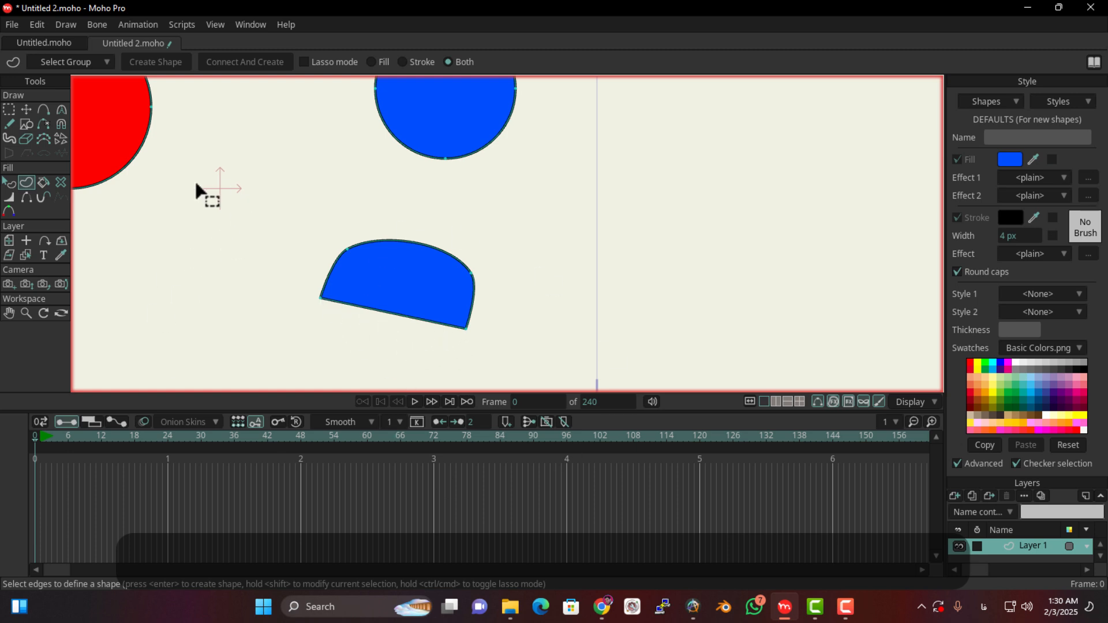
# Enable Lasso mode and try creating a shape from the lasso-selected half of the blue circle's outline.
pyautogui.moveTo(359, 222); pyautogui.dragTo(328, 274)
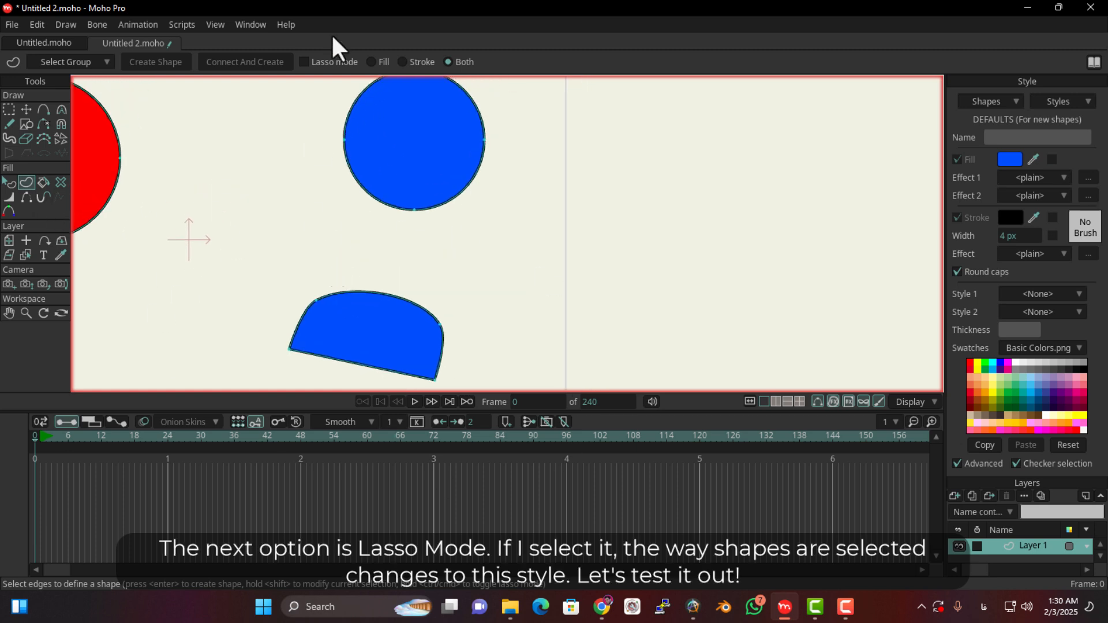
pyautogui.click(314, 63)
pyautogui.scroll(-2, 334, 174)
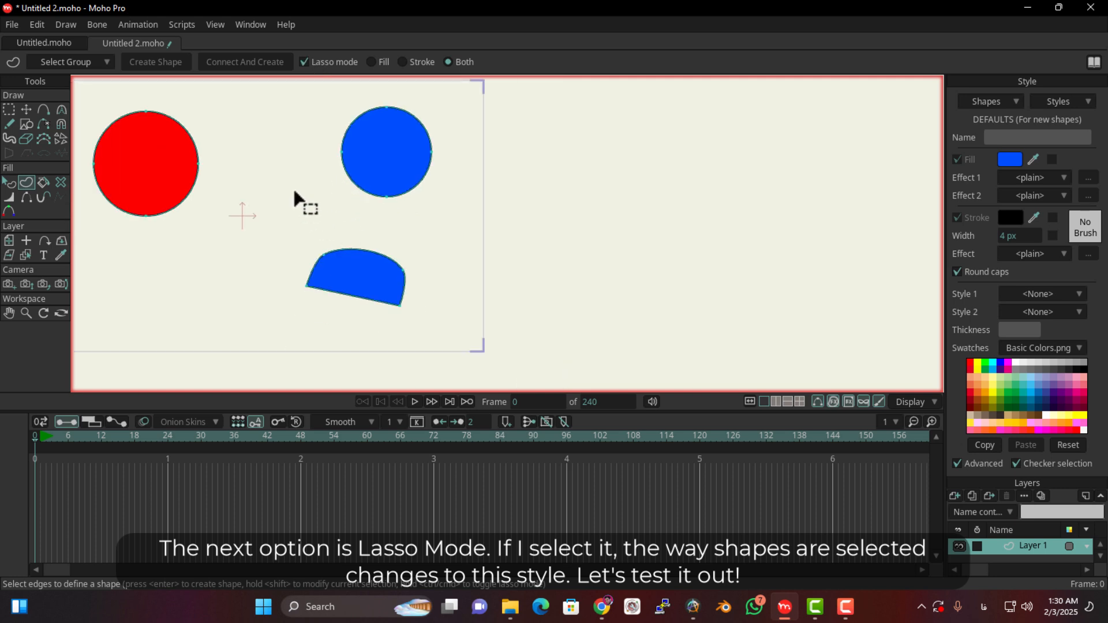
pyautogui.moveTo(370, 98); pyautogui.dragTo(250, 242)
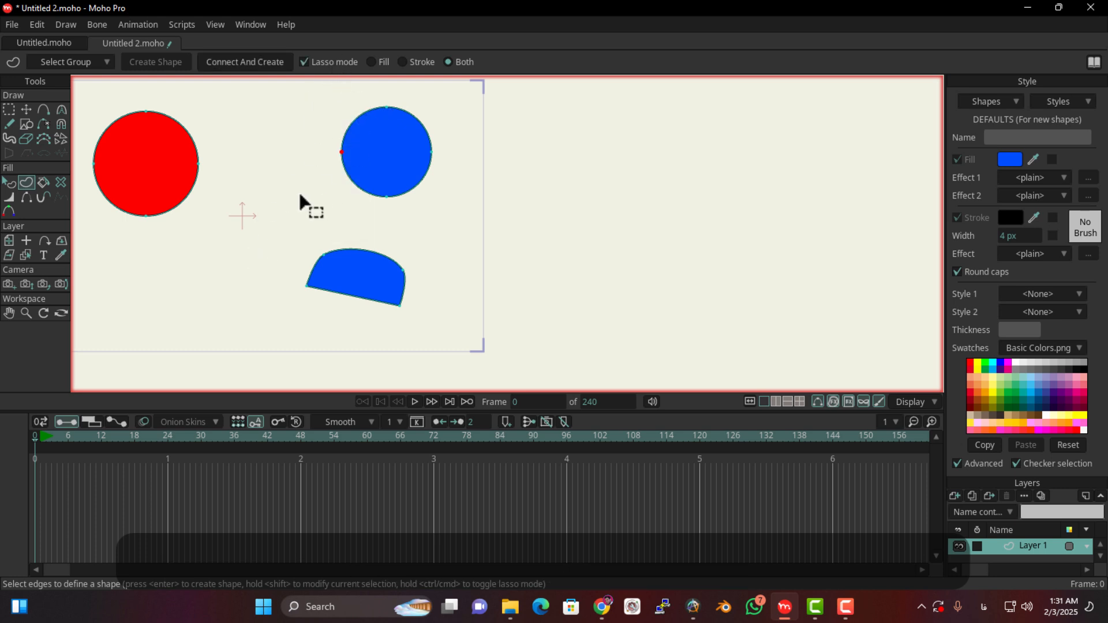
pyautogui.moveTo(367, 223)
pyautogui.mouseDown()
pyautogui.moveTo(379, 167)
pyautogui.moveTo(408, 196)
pyautogui.moveTo(374, 214)
pyautogui.moveTo(360, 193)
pyautogui.moveTo(381, 199)
pyautogui.moveTo(408, 168)
pyautogui.moveTo(426, 169)
pyautogui.moveTo(401, 126)
pyautogui.moveTo(373, 111)
pyautogui.moveTo(441, 149)
pyautogui.mouseUp()
pyautogui.moveTo(366, 213); pyautogui.dragTo(364, 215)
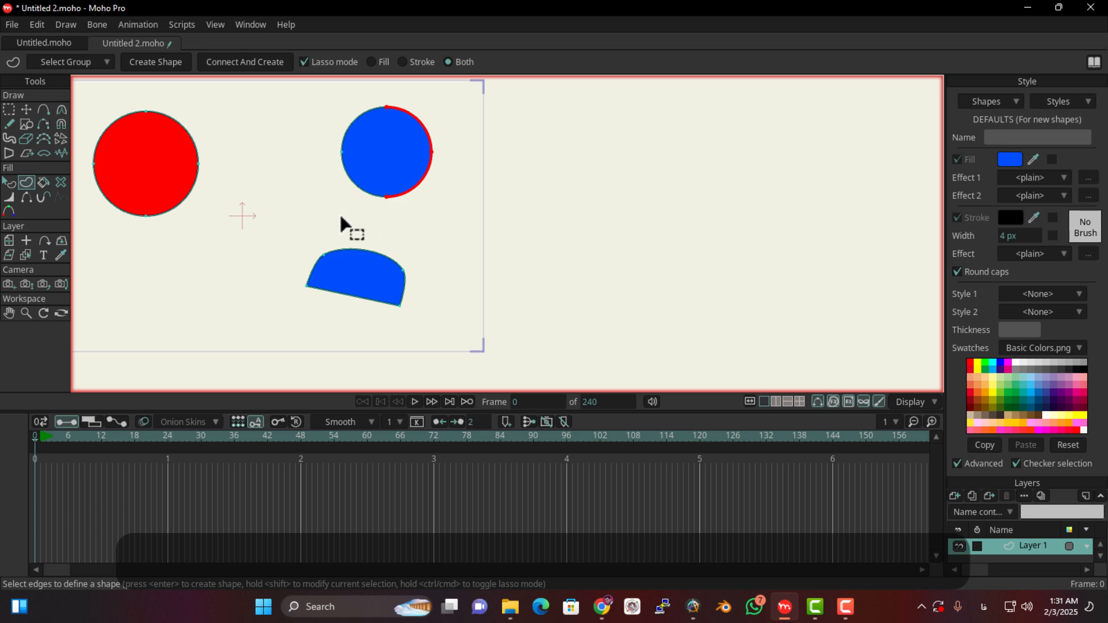
pyautogui.press('Return')
pyautogui.click(373, 171)
pyautogui.click(421, 235)
# Draw an unfilled ellipse between the red circle and the blue circle.
pyautogui.scroll(2, 361, 274)
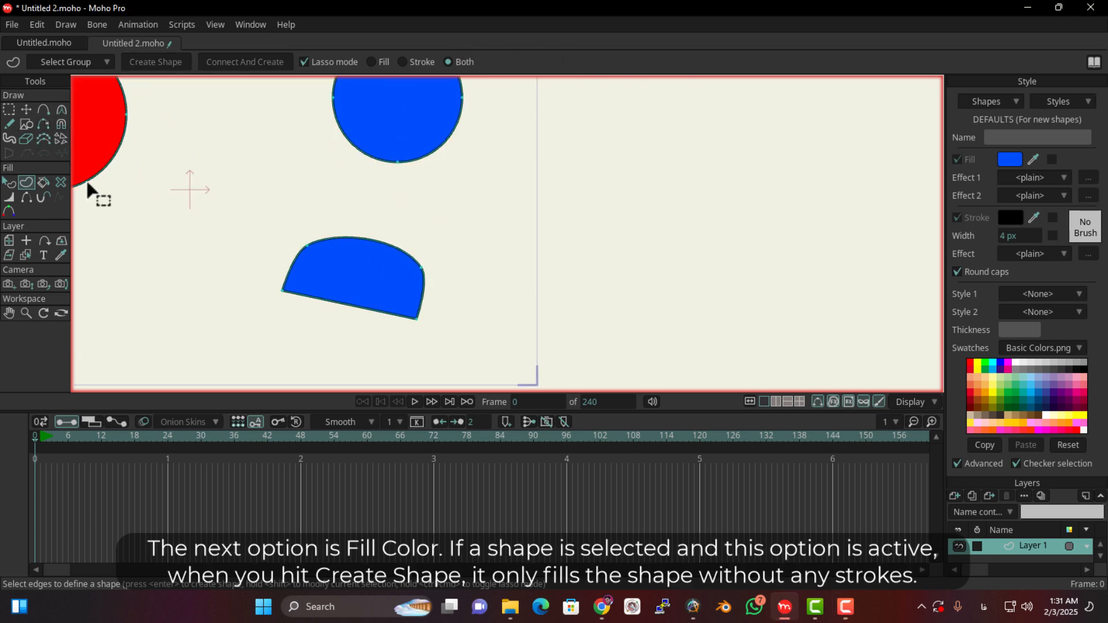
pyautogui.click(24, 122)
pyautogui.moveTo(279, 124); pyautogui.dragTo(193, 214)
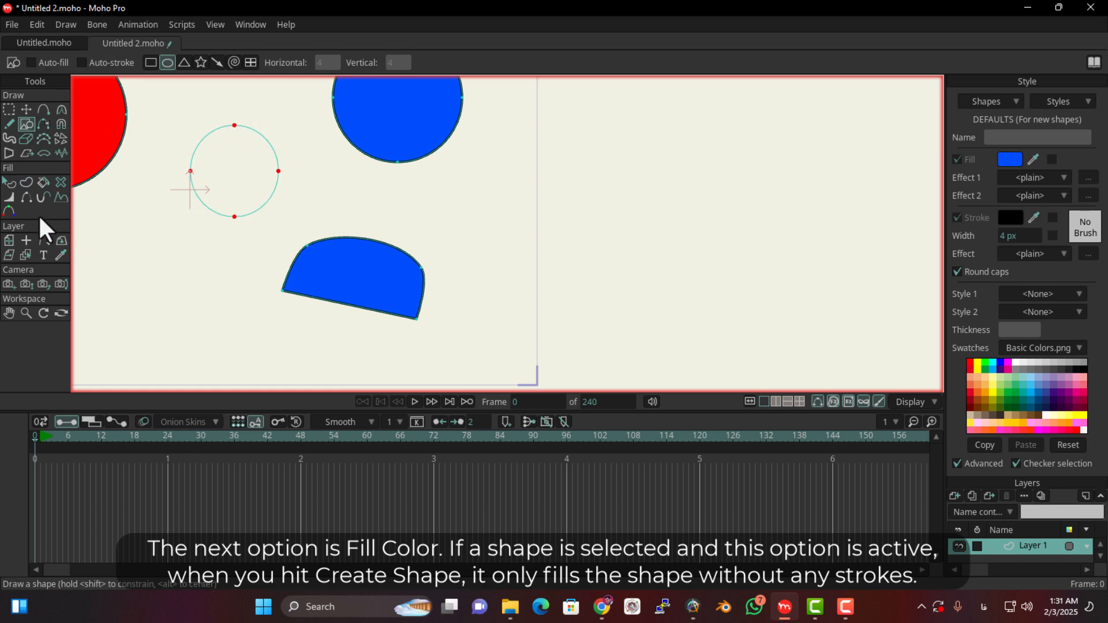
# Create a fill-only blue shape from the new ellipse with the Create Shape tool.
pyautogui.click(32, 177)
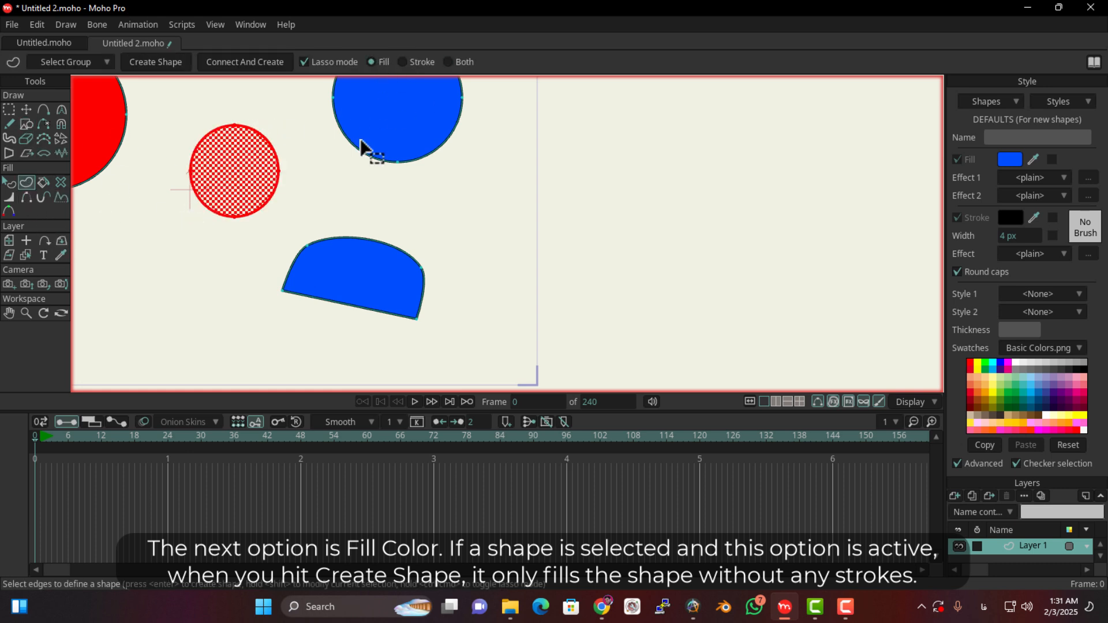
pyautogui.scroll(2, 233, 209)
pyautogui.moveTo(79, 222); pyautogui.dragTo(155, 294)
pyautogui.scroll(1, 154, 294)
pyautogui.click(137, 65)
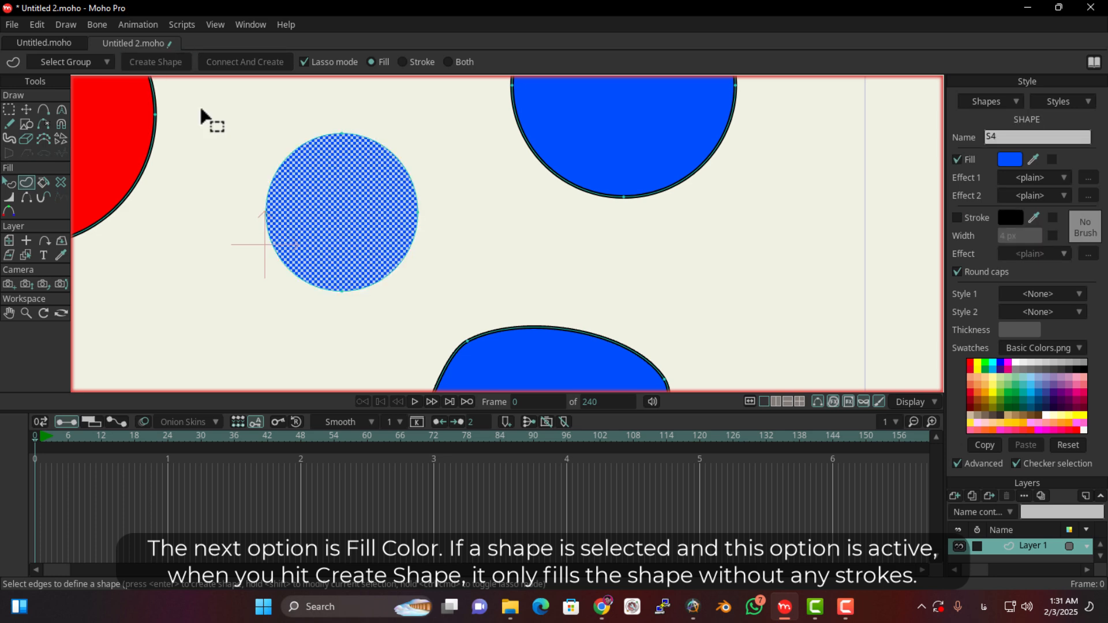
pyautogui.click(489, 291)
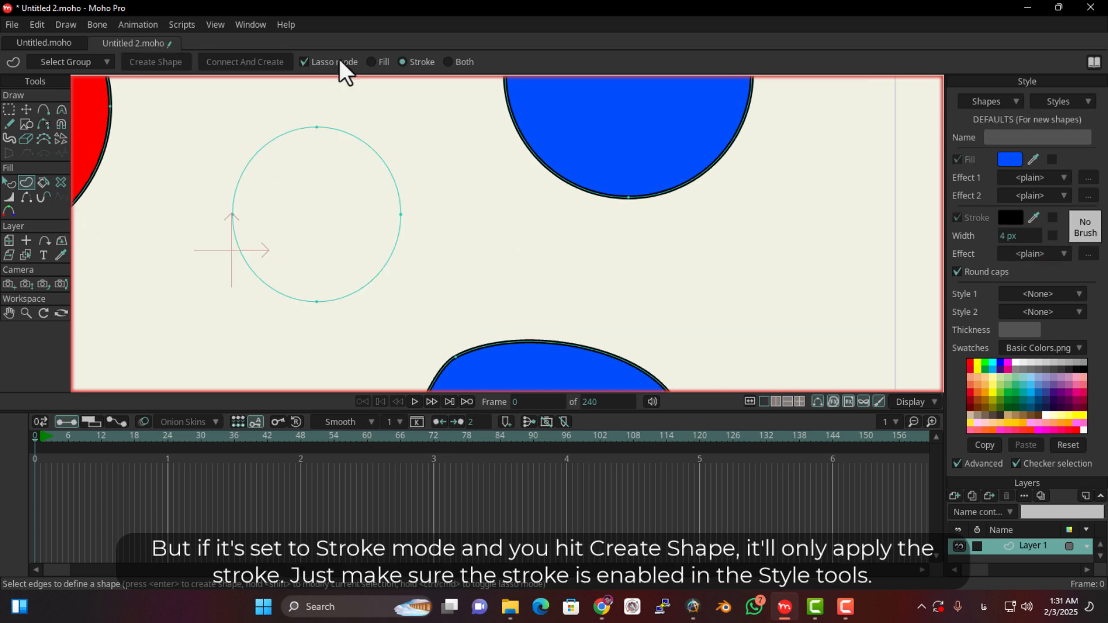
# Turn off Lasso mode and create a stroke-only shape from the ellipse with an 8 px stroke width.
pyautogui.click(341, 62)
pyautogui.moveTo(470, 116); pyautogui.dragTo(185, 334)
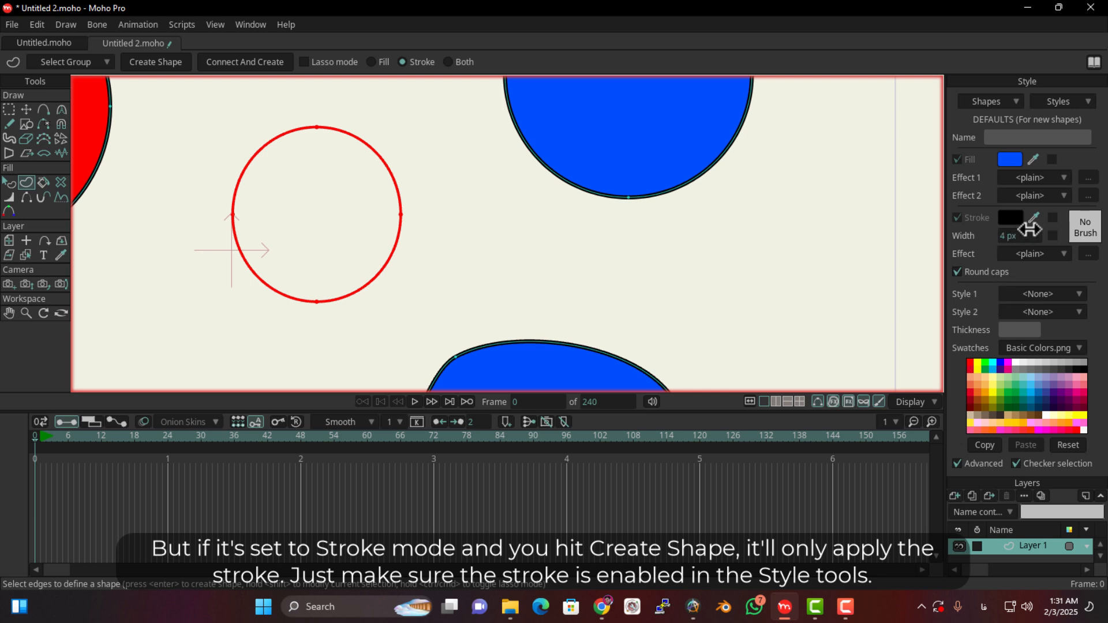
pyautogui.moveTo(1041, 241); pyautogui.dragTo(1046, 241)
pyautogui.click(164, 65)
pyautogui.click(476, 199)
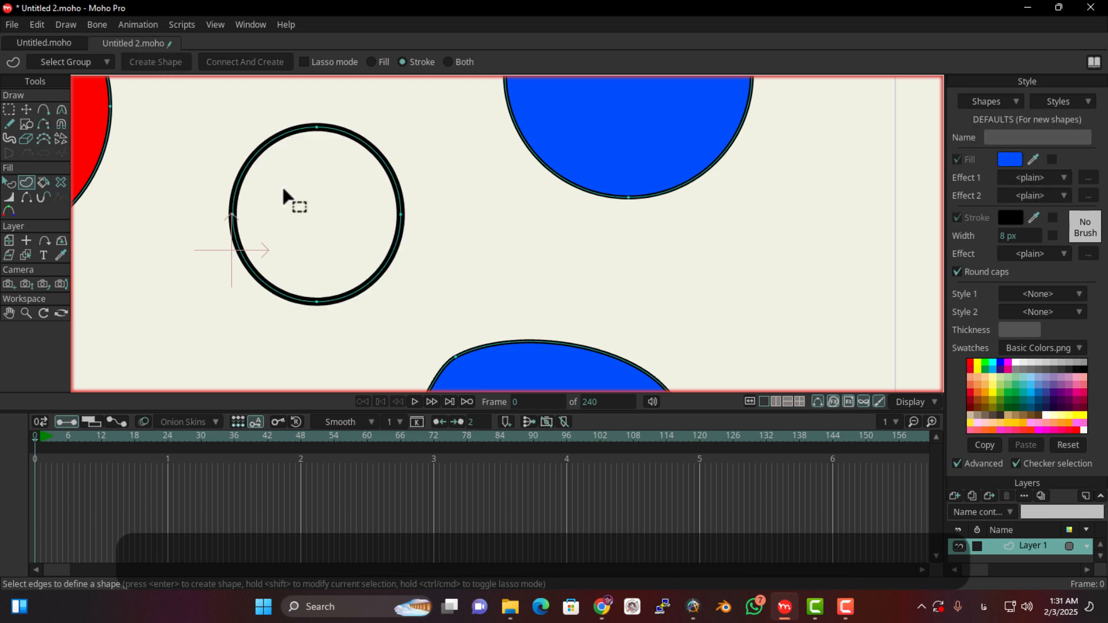
# Create a shape with both fill and stroke from the same ellipse.
pyautogui.moveTo(451, 111); pyautogui.dragTo(166, 344)
pyautogui.click(457, 62)
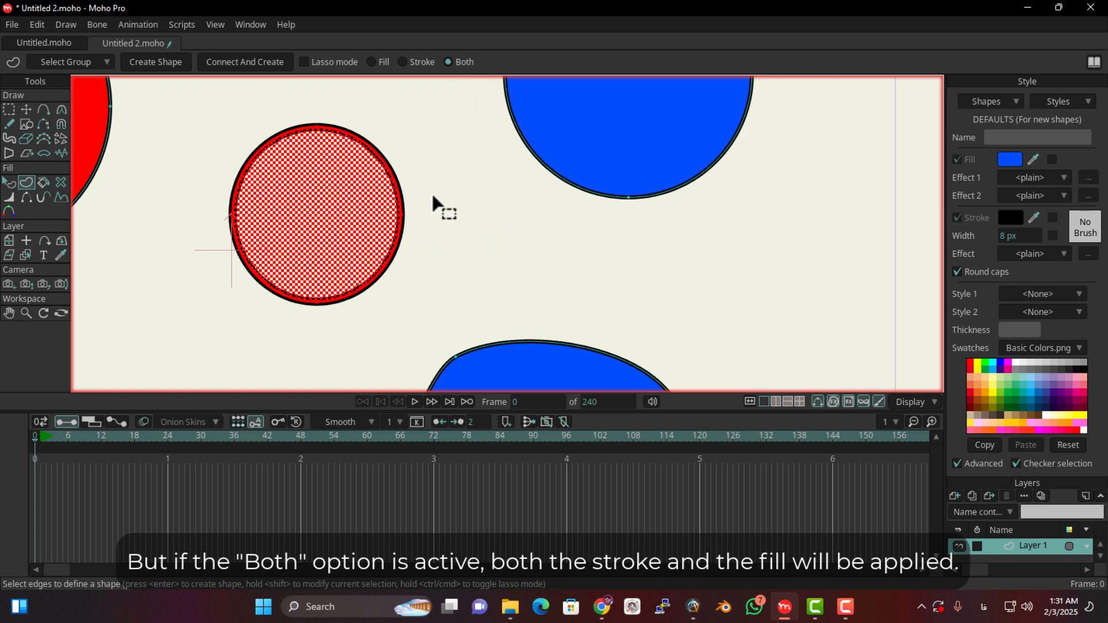
pyautogui.click(164, 68)
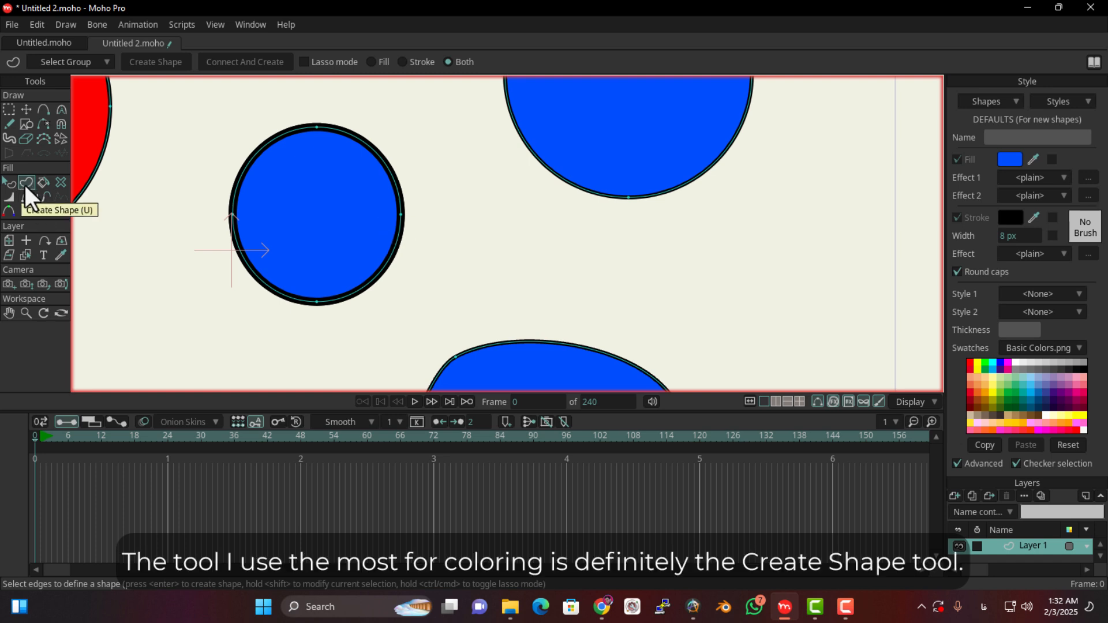
# Draw an unfilled ellipse just below the large red circle.
pyautogui.scroll(-4, 199, 193)
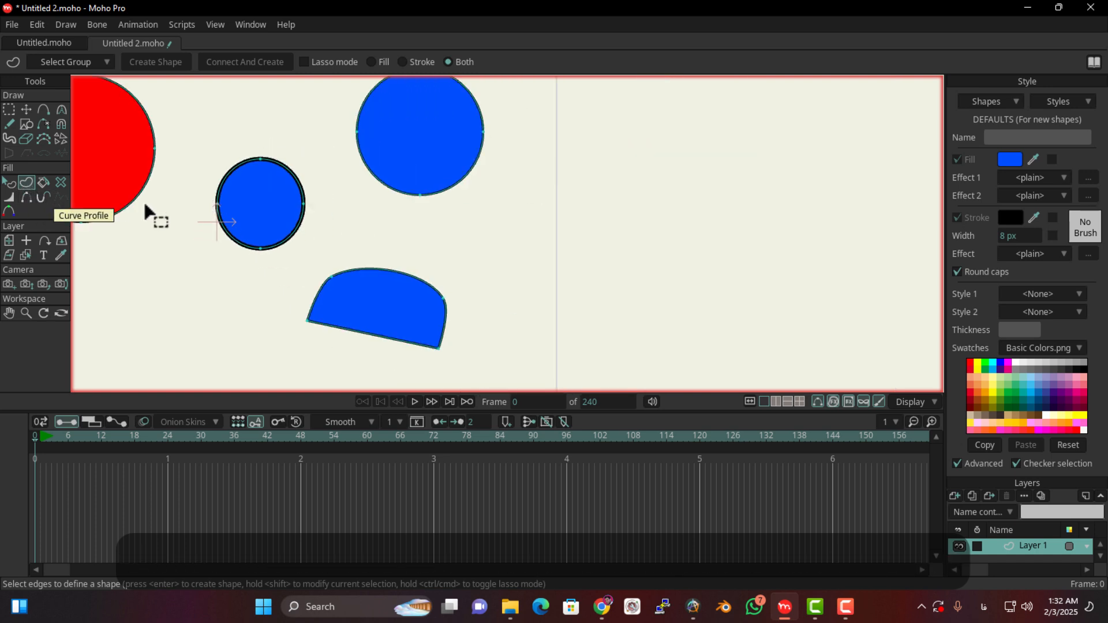
pyautogui.moveTo(97, 208); pyautogui.dragTo(259, 211)
pyautogui.click(26, 124)
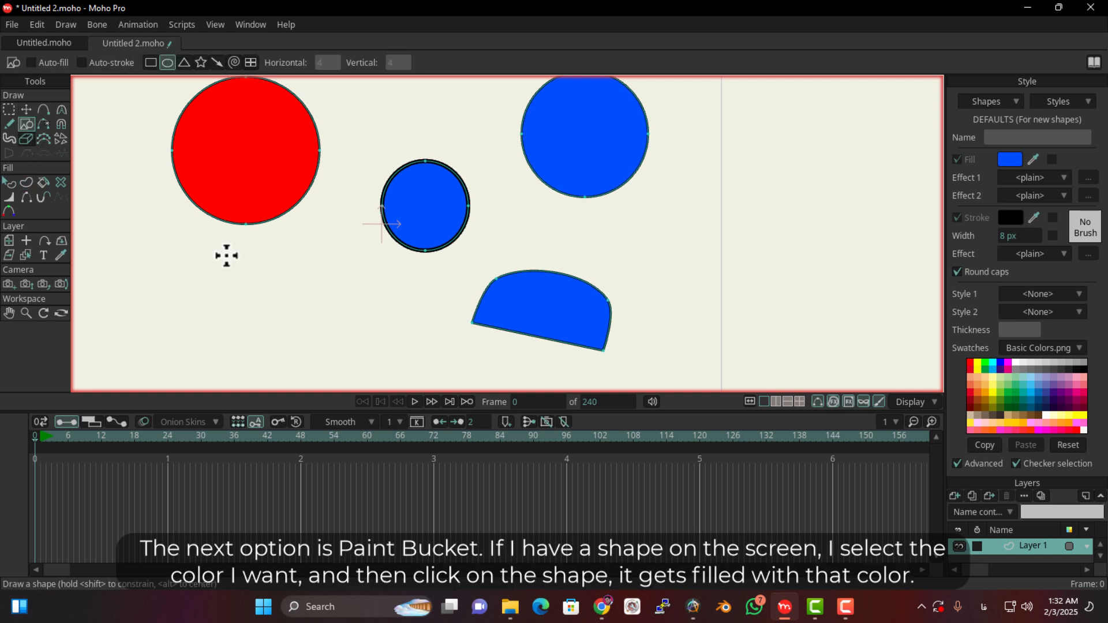
pyautogui.moveTo(321, 236); pyautogui.dragTo(236, 340)
# Set the fill color to red and fill the new ellipse using Paint Bucket in Both mode.
pyautogui.click(44, 183)
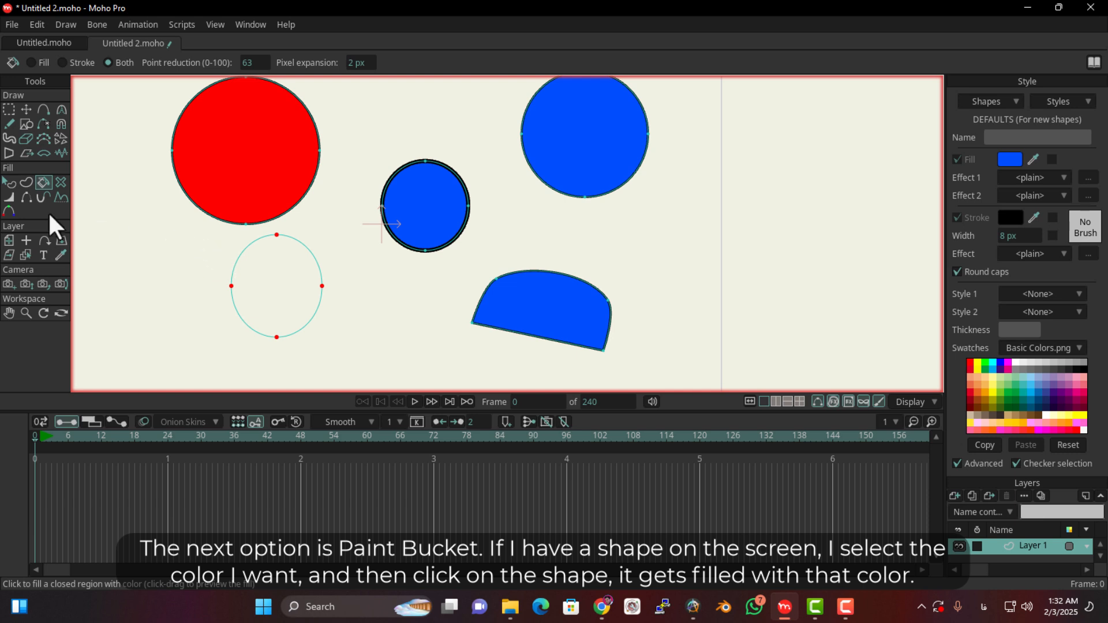
pyautogui.click(1010, 160)
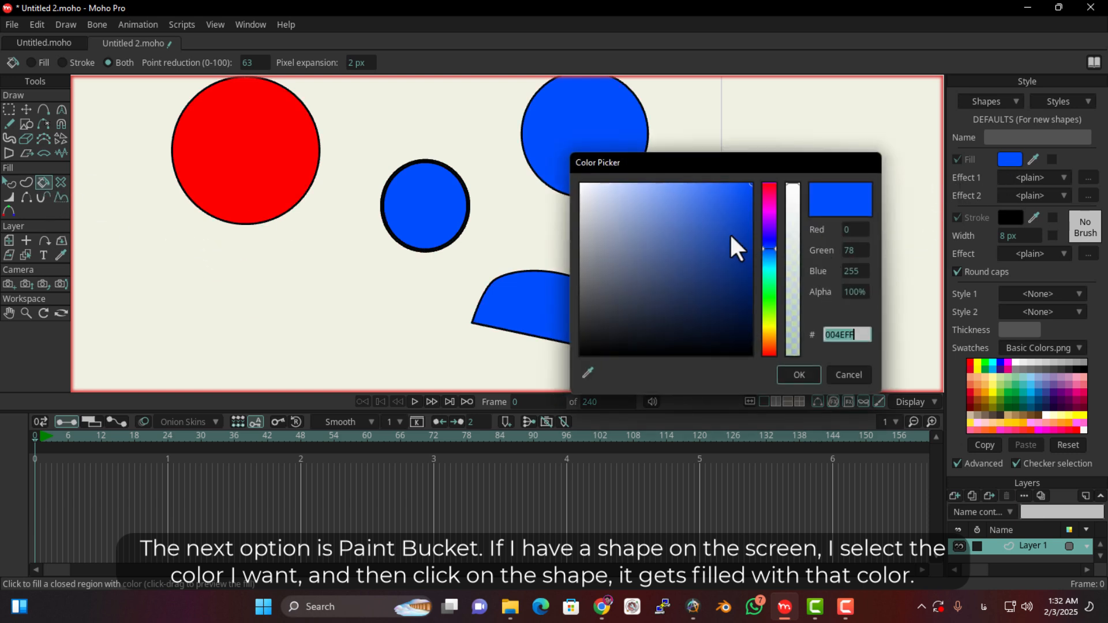
pyautogui.click(772, 185)
pyautogui.click(805, 380)
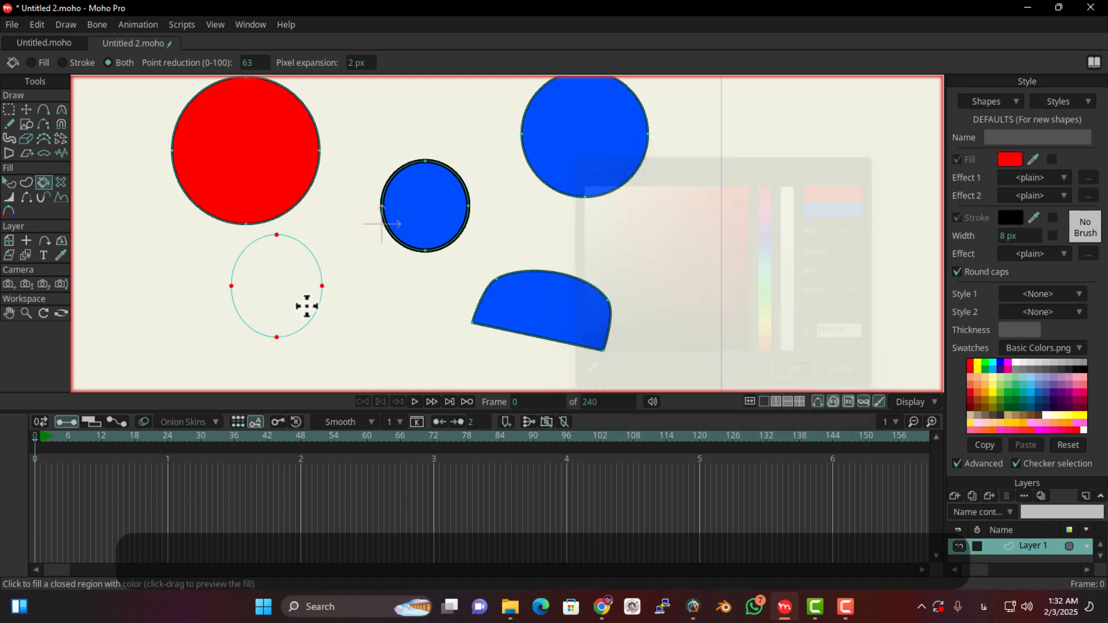
pyautogui.click(307, 301)
# Draw a smaller ellipse beside the red ellipse and color it red with Paint Bucket in Fill mode.
pyautogui.click(26, 124)
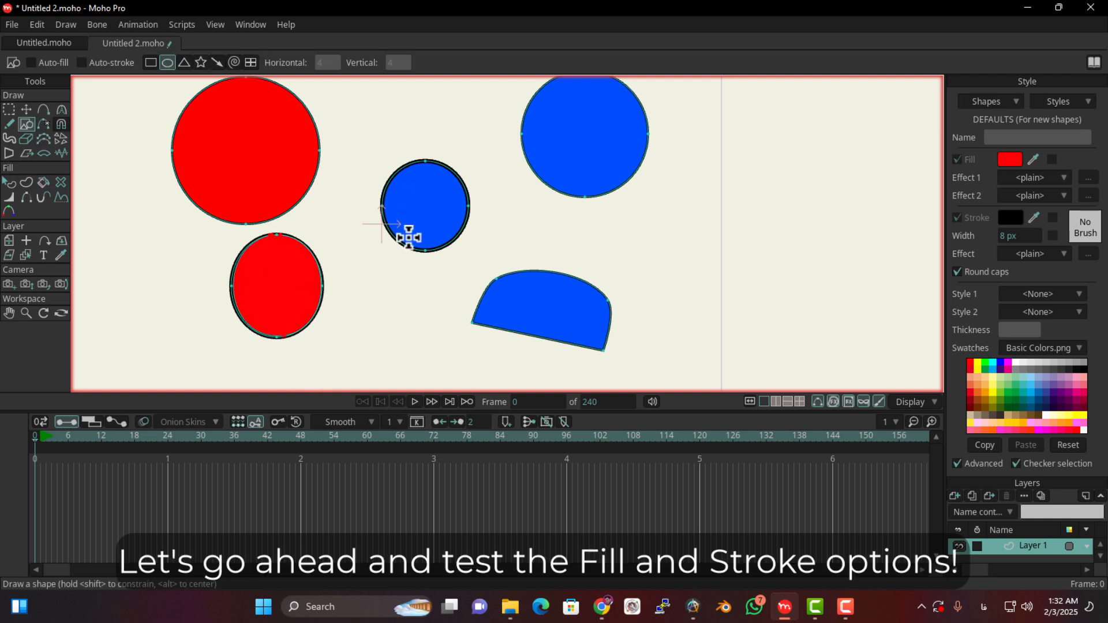
pyautogui.moveTo(401, 269); pyautogui.dragTo(339, 349)
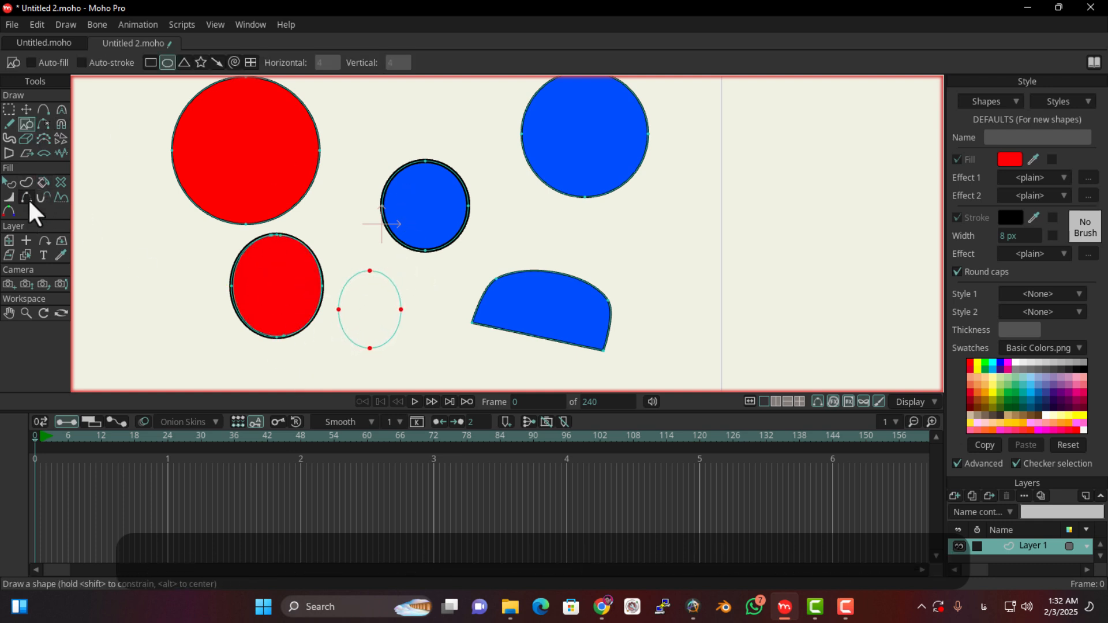
pyautogui.click(43, 182)
pyautogui.click(379, 312)
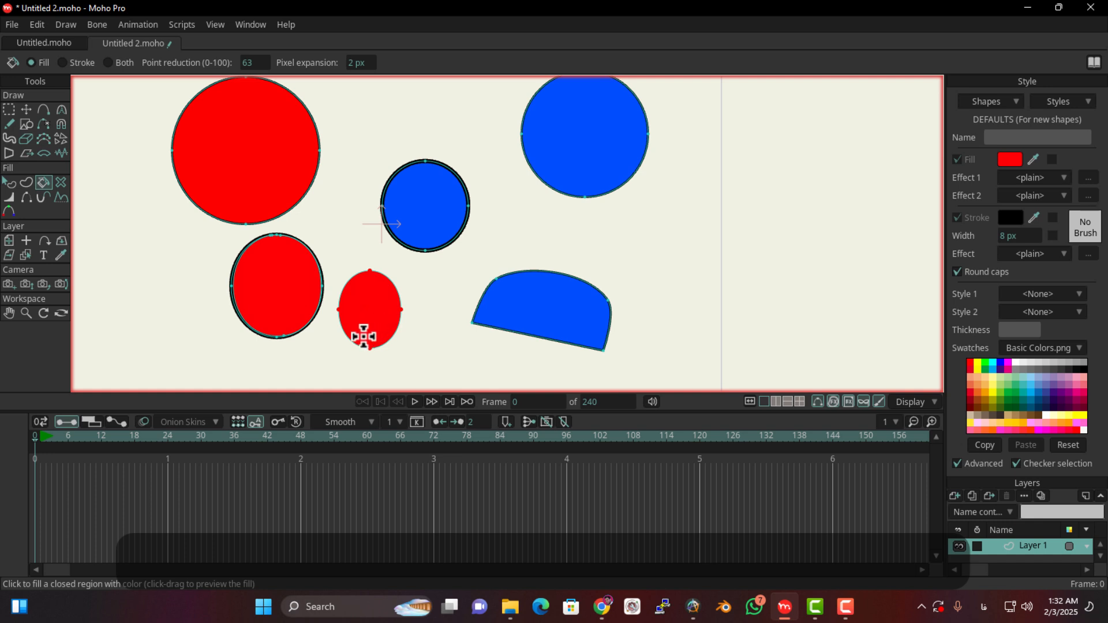
pyautogui.scroll(3, 363, 329)
# Draw another small ellipse beside the unstroked red one and outline it with Paint Bucket in Stroke mode.
pyautogui.click(81, 61)
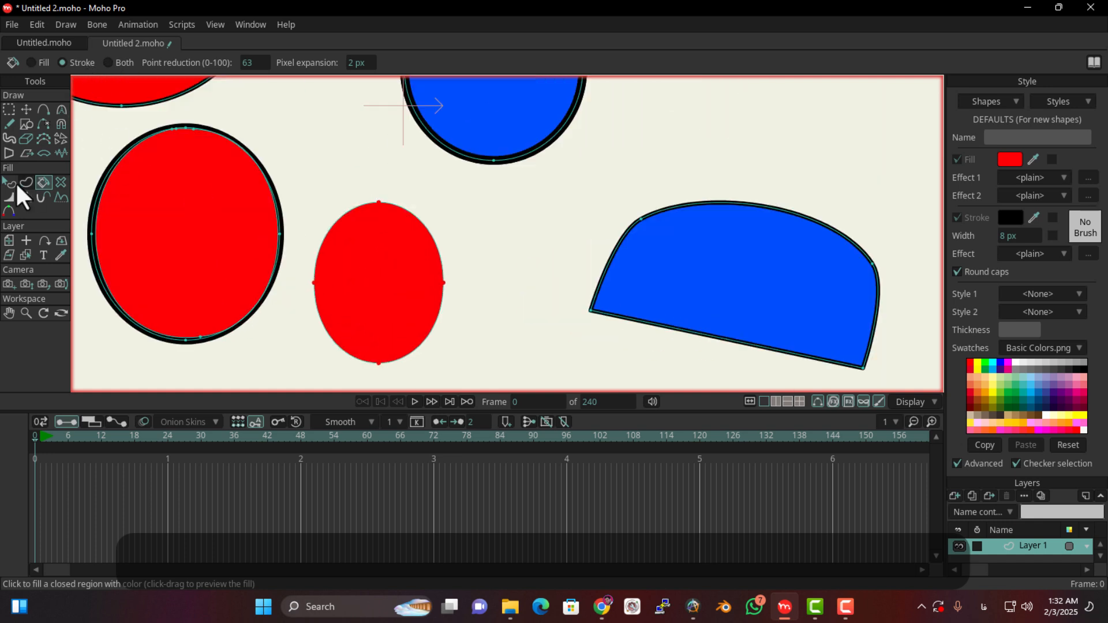
pyautogui.click(26, 123)
pyautogui.scroll(-5, 341, 279)
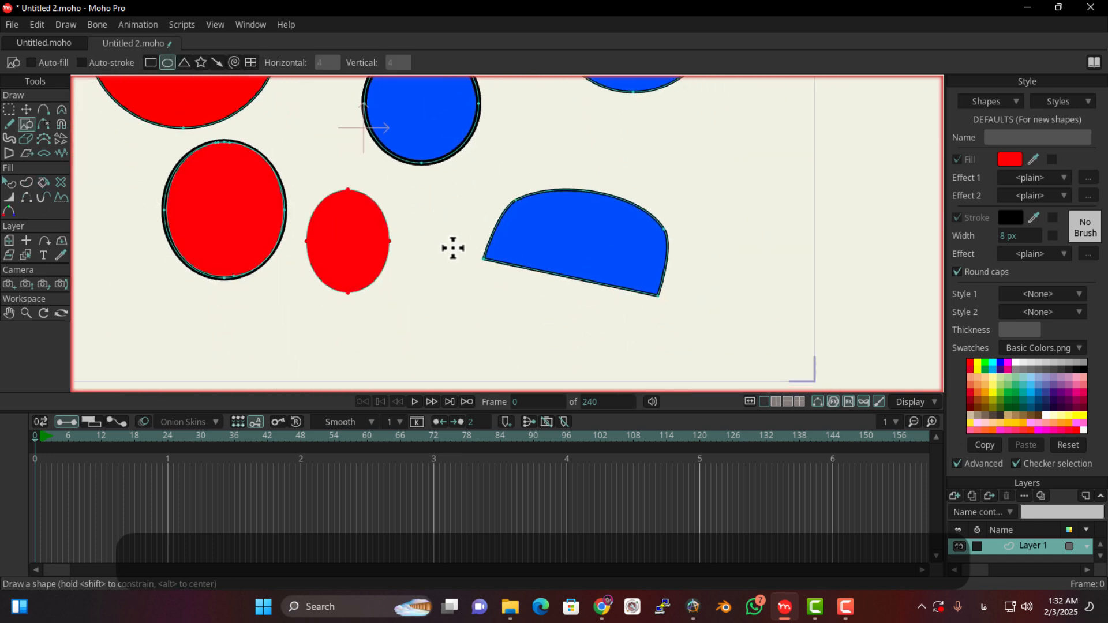
pyautogui.moveTo(455, 251); pyautogui.dragTo(395, 322)
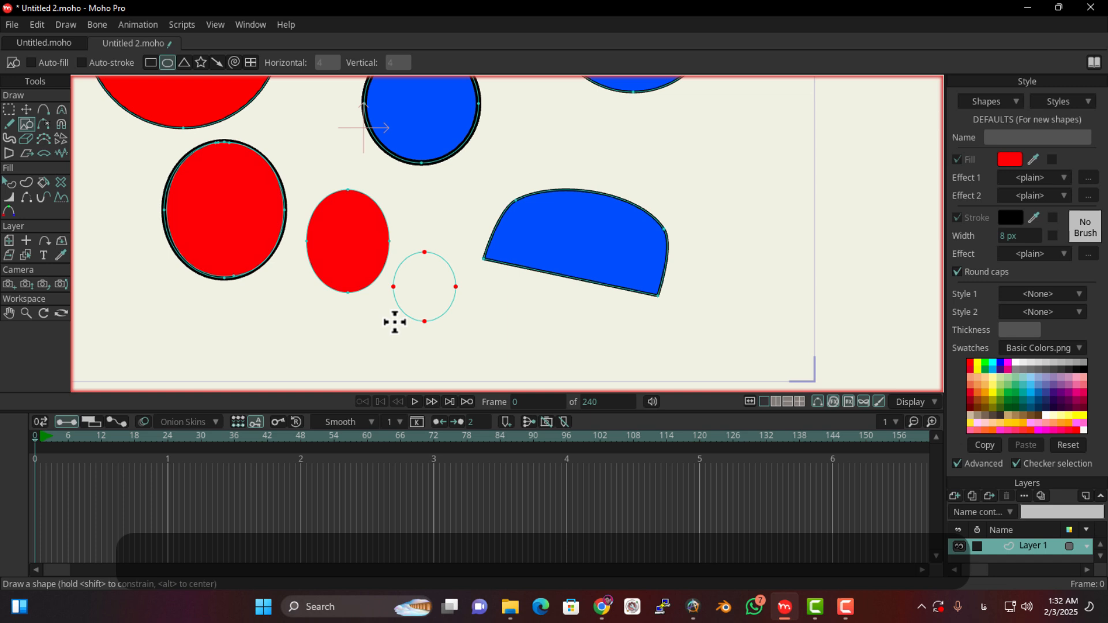
pyautogui.click(43, 184)
pyautogui.click(435, 295)
pyautogui.scroll(2, 448, 326)
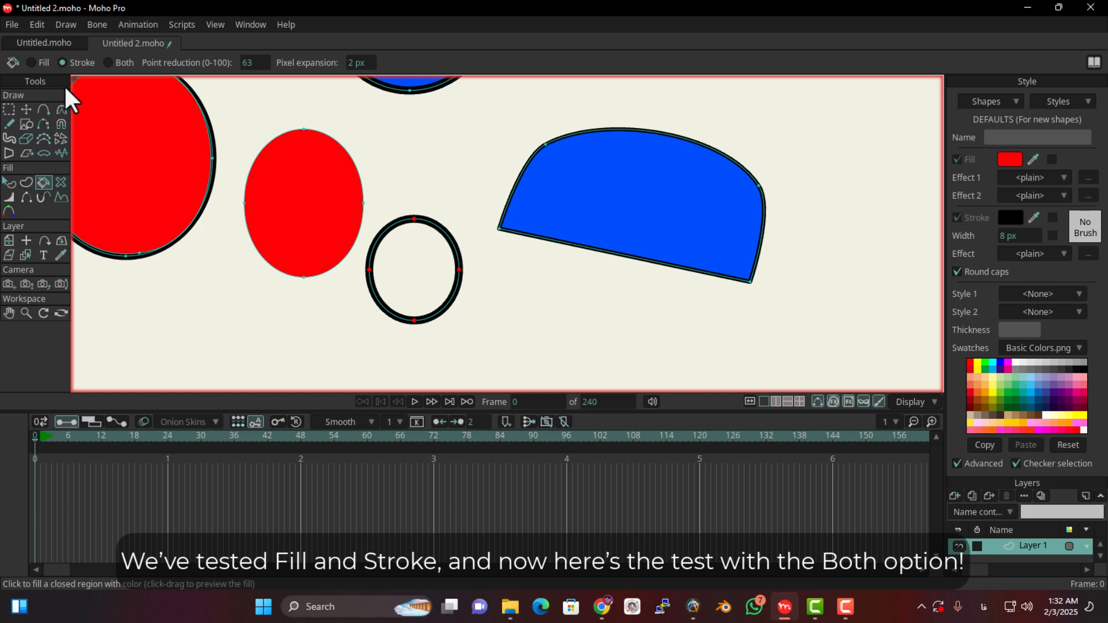
# Apply Paint Bucket in Both mode to the stroke-only ellipse, giving it a red fill and black stroke.
pyautogui.moveTo(314, 242); pyautogui.dragTo(405, 232)
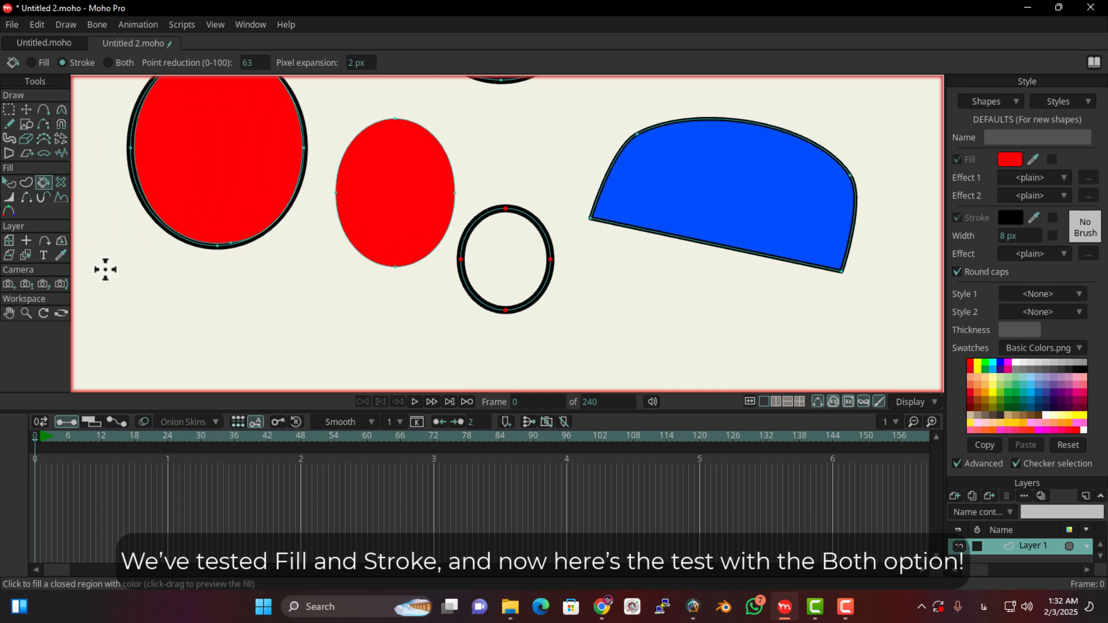
pyautogui.click(513, 292)
pyautogui.scroll(5, 526, 337)
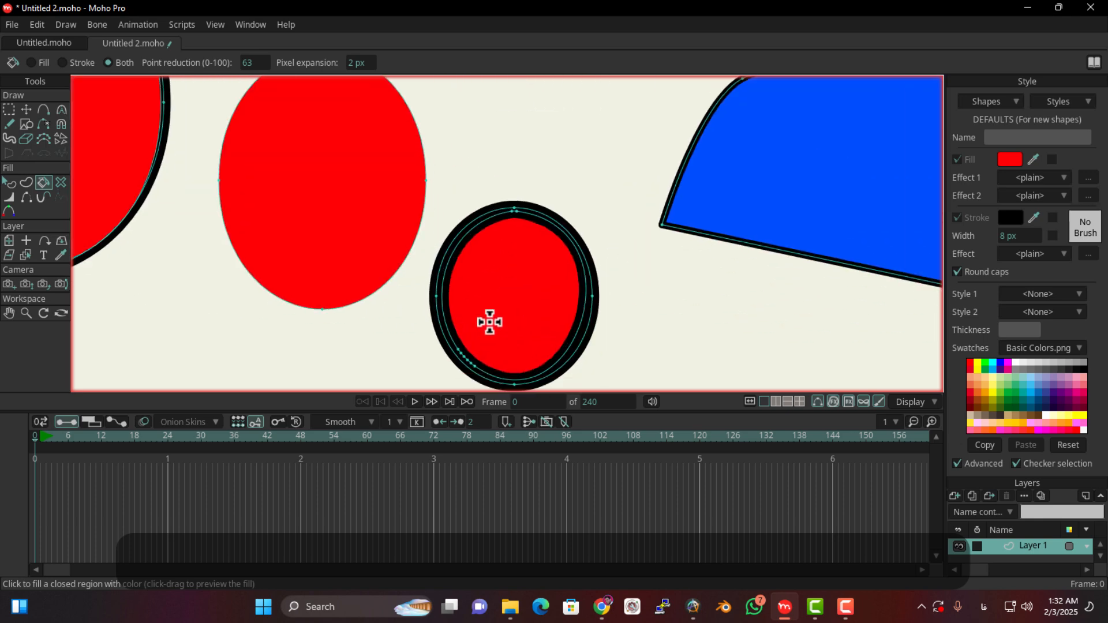
pyautogui.moveTo(473, 331); pyautogui.dragTo(432, 188)
pyautogui.moveTo(486, 261); pyautogui.dragTo(484, 321)
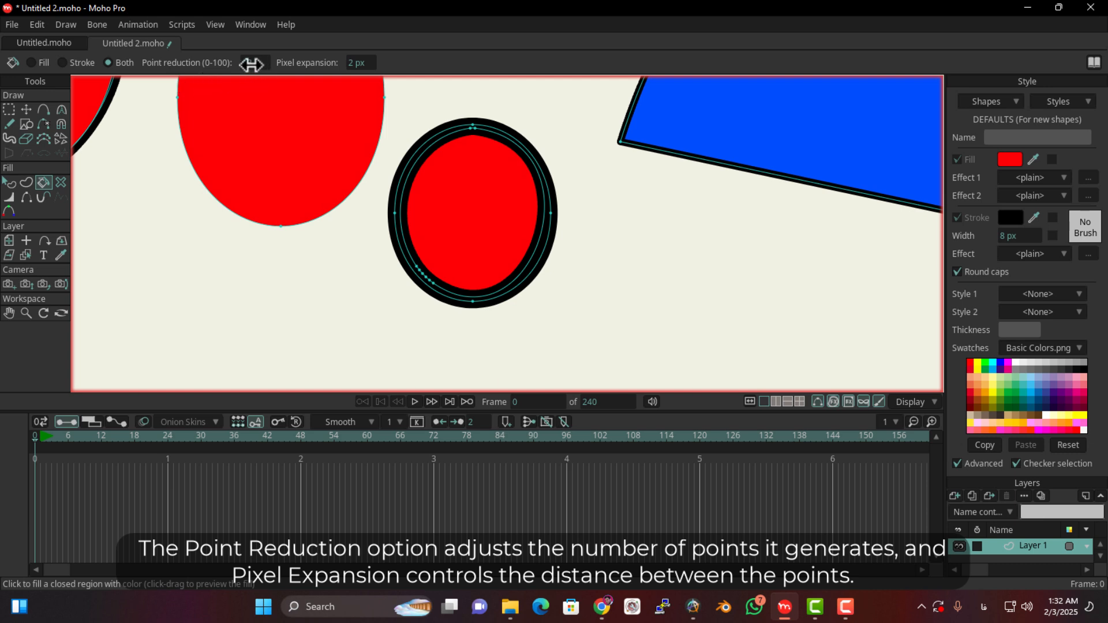
# Set Paint Bucket's point reduction to 69 and pixel expansion to 8 px, and refill the smallest red ellipse.
pyautogui.moveTo(252, 65); pyautogui.dragTo(288, 72)
pyautogui.moveTo(358, 62); pyautogui.dragTo(549, 173)
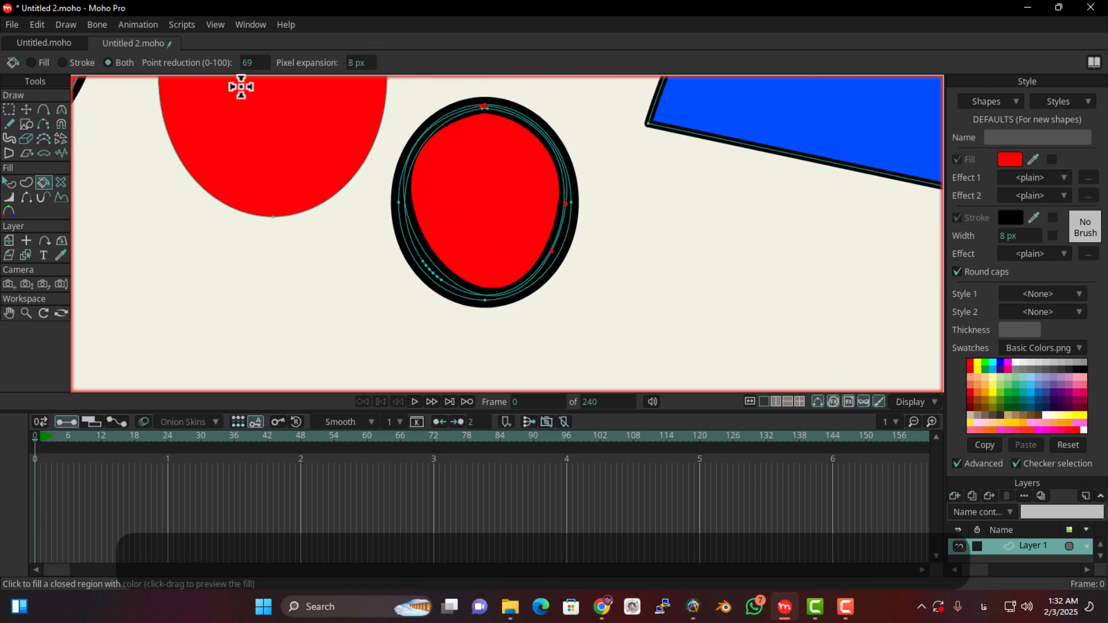
pyautogui.scroll(-2, 261, 109)
pyautogui.moveTo(259, 140); pyautogui.dragTo(339, 272)
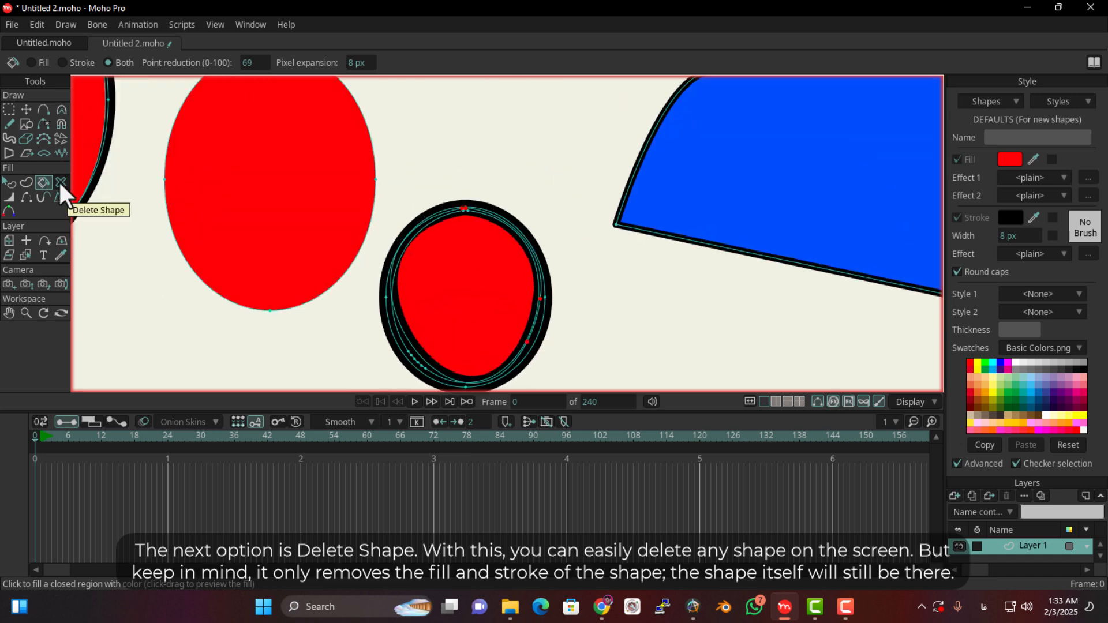
# Remove the fills and strokes of the three lower red ellipses with Delete Shape.
pyautogui.click(60, 182)
pyautogui.click(466, 276)
pyautogui.scroll(-2, 461, 332)
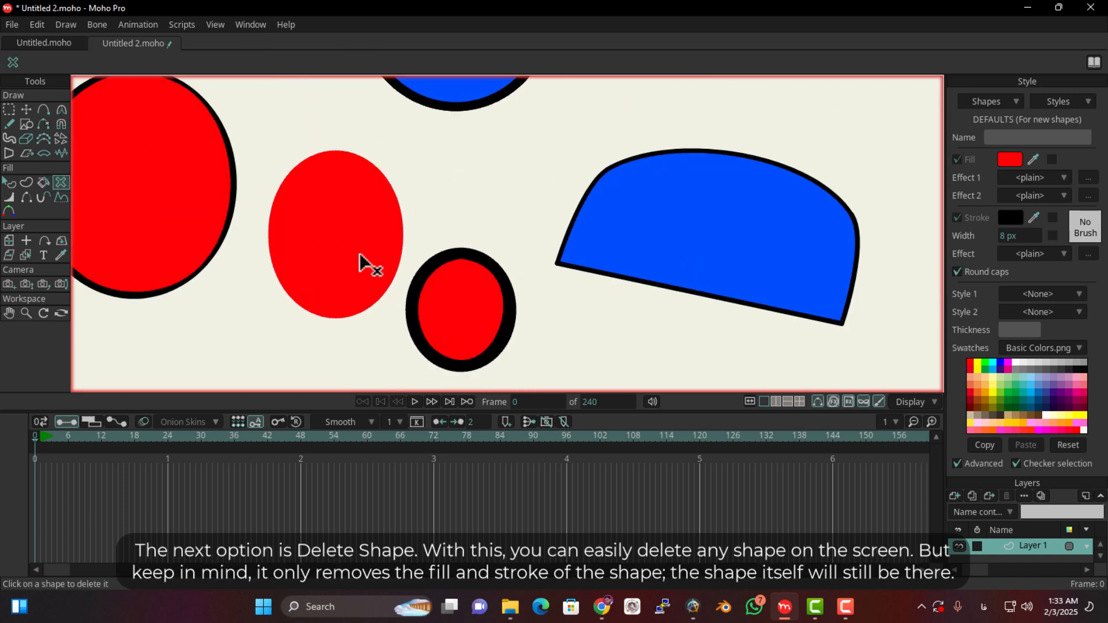
pyautogui.click(338, 243)
pyautogui.scroll(-2, 358, 251)
pyautogui.moveTo(388, 262); pyautogui.dragTo(383, 298)
pyautogui.click(171, 281)
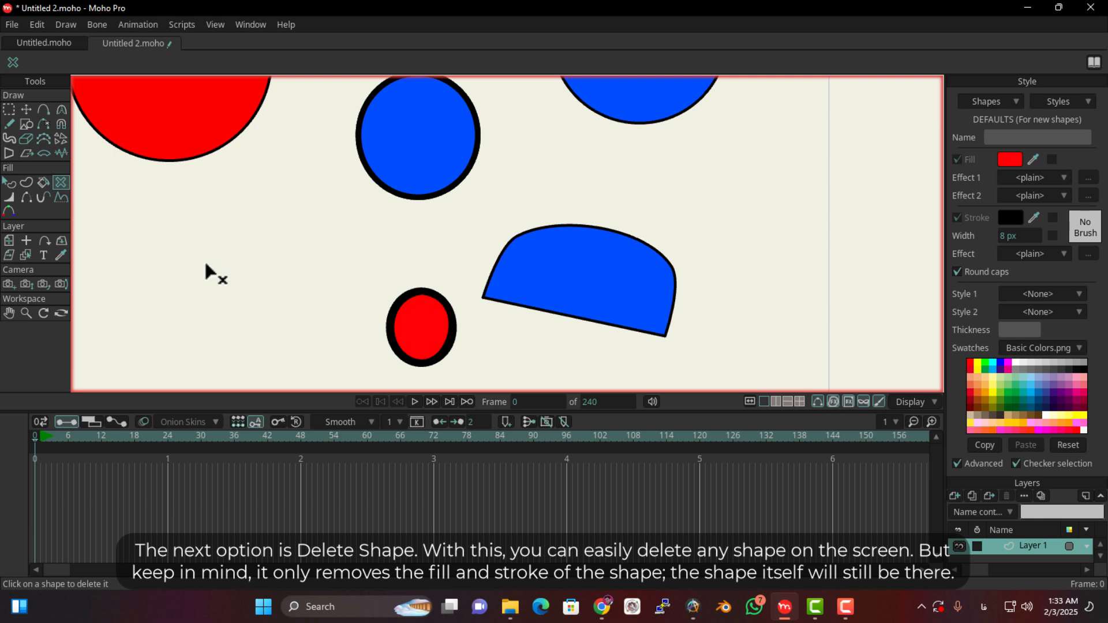
pyautogui.click(427, 322)
pyautogui.click(389, 322)
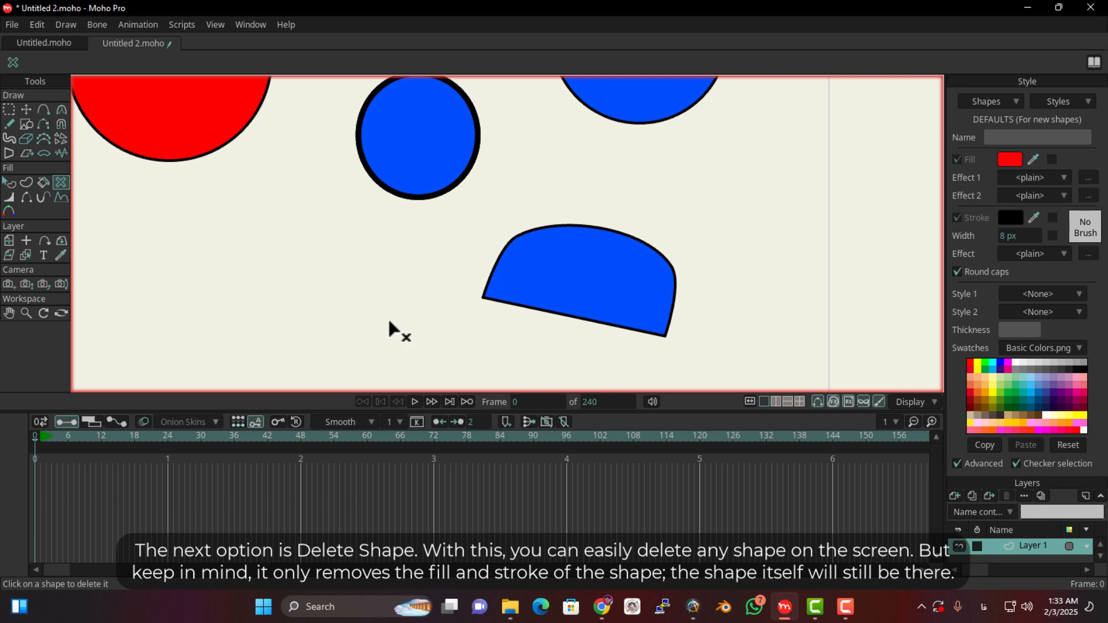
pyautogui.scroll(-5, 159, 231)
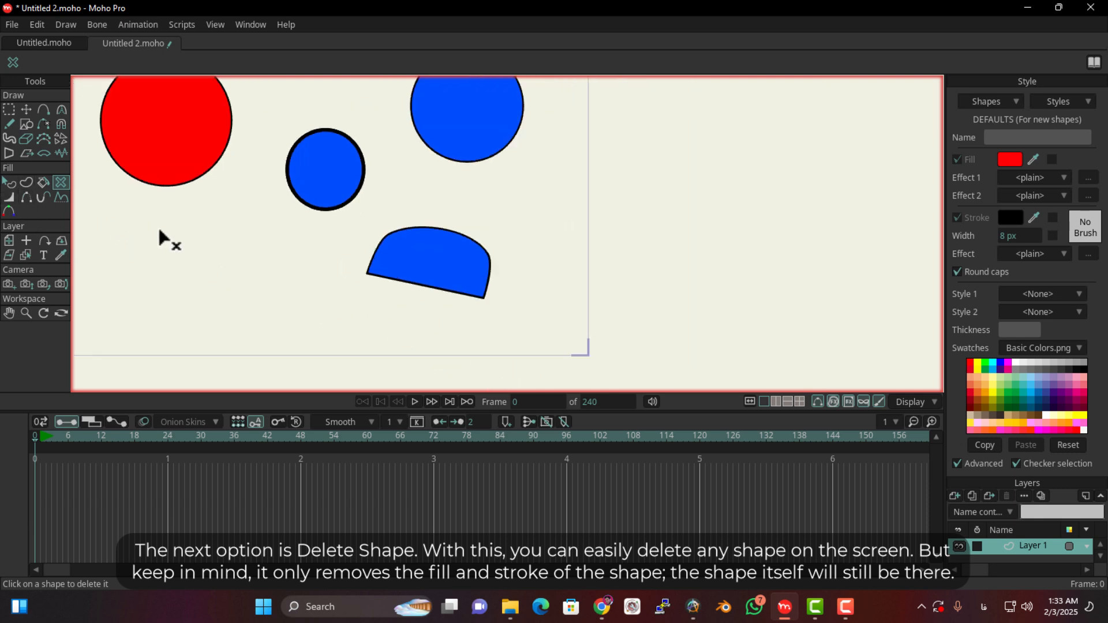
pyautogui.scroll(4, 208, 265)
pyautogui.moveTo(300, 270); pyautogui.dragTo(387, 290)
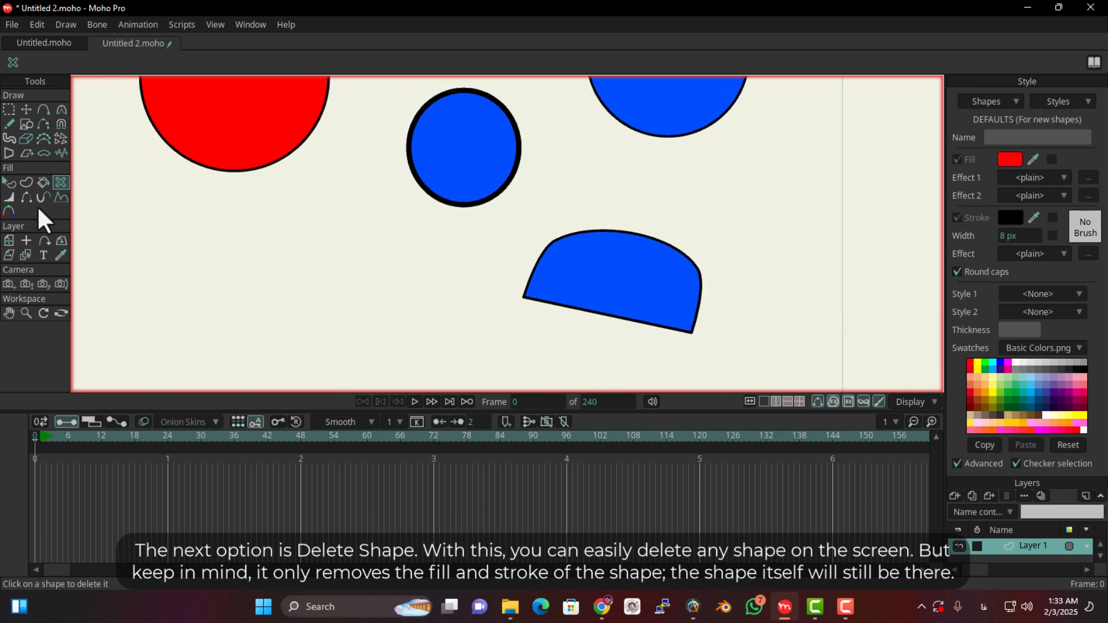
# Select all points of the two smaller lower ellipses and delete them completely, outlines included.
pyautogui.click(9, 110)
pyautogui.scroll(-3, 264, 267)
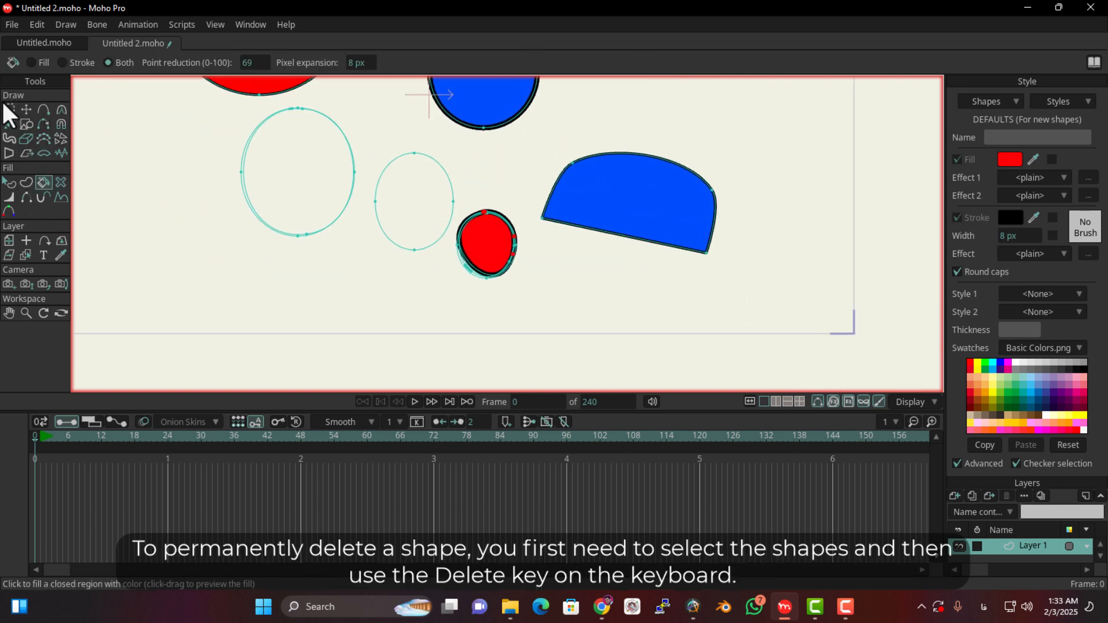
pyautogui.click(8, 109)
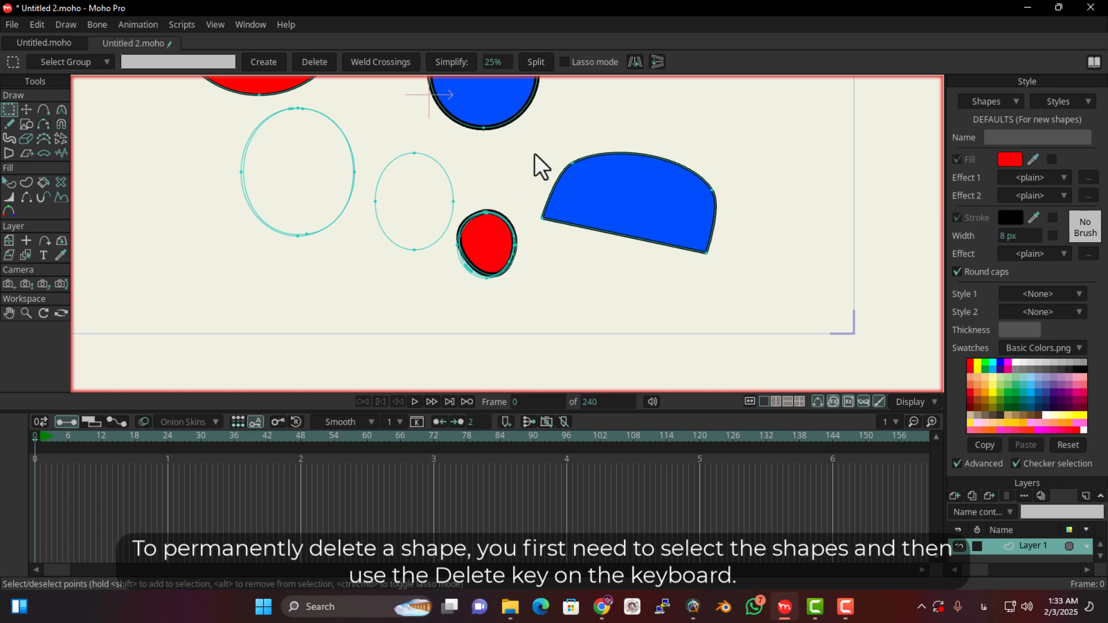
pyautogui.moveTo(541, 143); pyautogui.dragTo(365, 345)
pyautogui.press('Delete')
pyautogui.moveTo(386, 195); pyautogui.dragTo(424, 301)
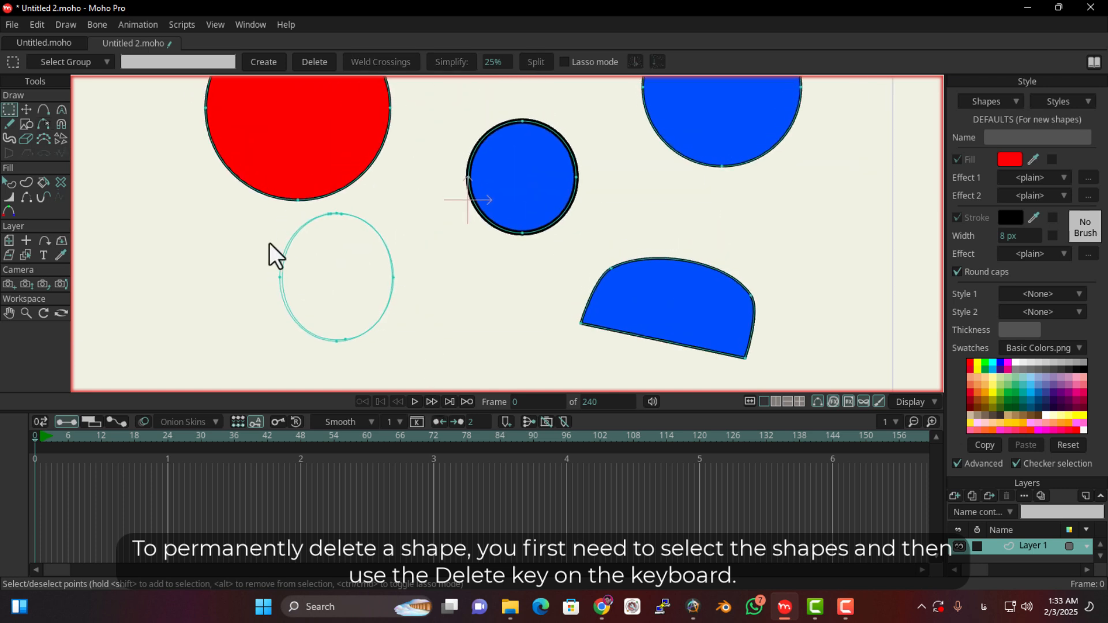
# Thicken the stroke at the top point of the small blue circle with Line Width.
pyautogui.click(13, 200)
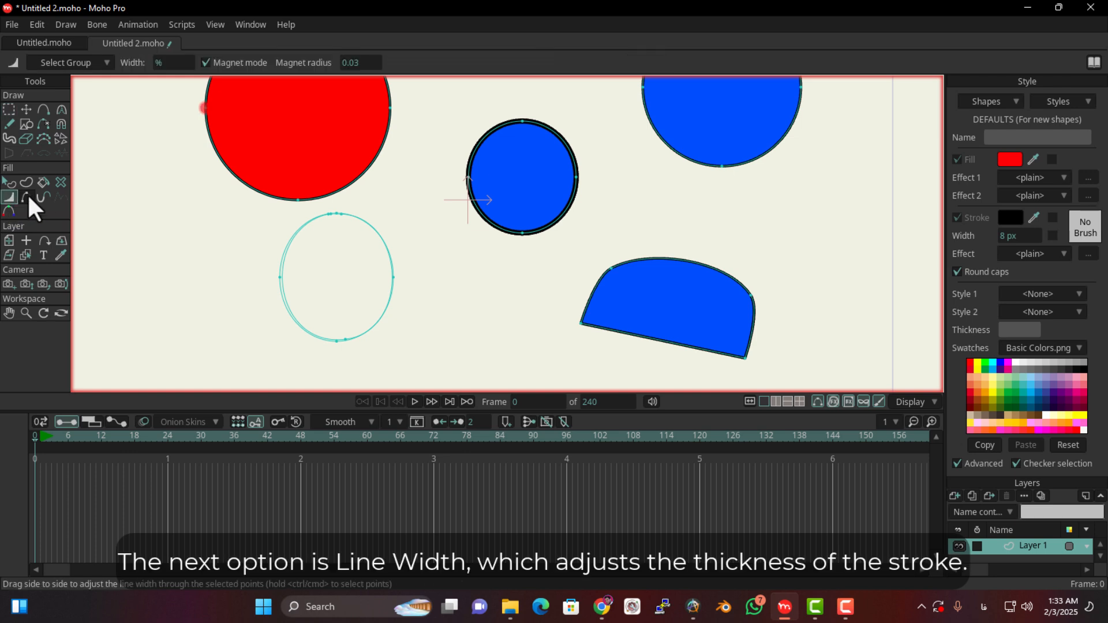
pyautogui.scroll(2, 433, 228)
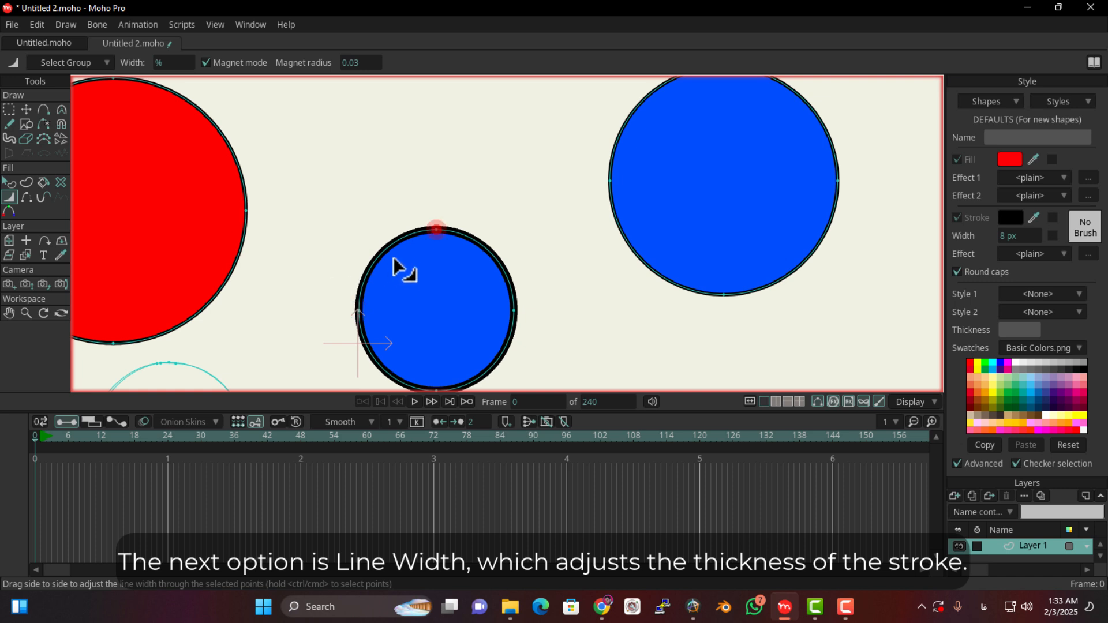
pyautogui.moveTo(441, 236)
pyautogui.mouseDown()
pyautogui.moveTo(643, 349)
pyautogui.moveTo(450, 257)
pyautogui.moveTo(212, 172)
pyautogui.moveTo(873, 366)
pyautogui.moveTo(668, 314)
pyautogui.moveTo(211, 256)
pyautogui.moveTo(563, 279)
pyautogui.moveTo(513, 274)
pyautogui.mouseUp()
# Select the small blue circle's top point and set its line width to 0%.
pyautogui.click(26, 110)
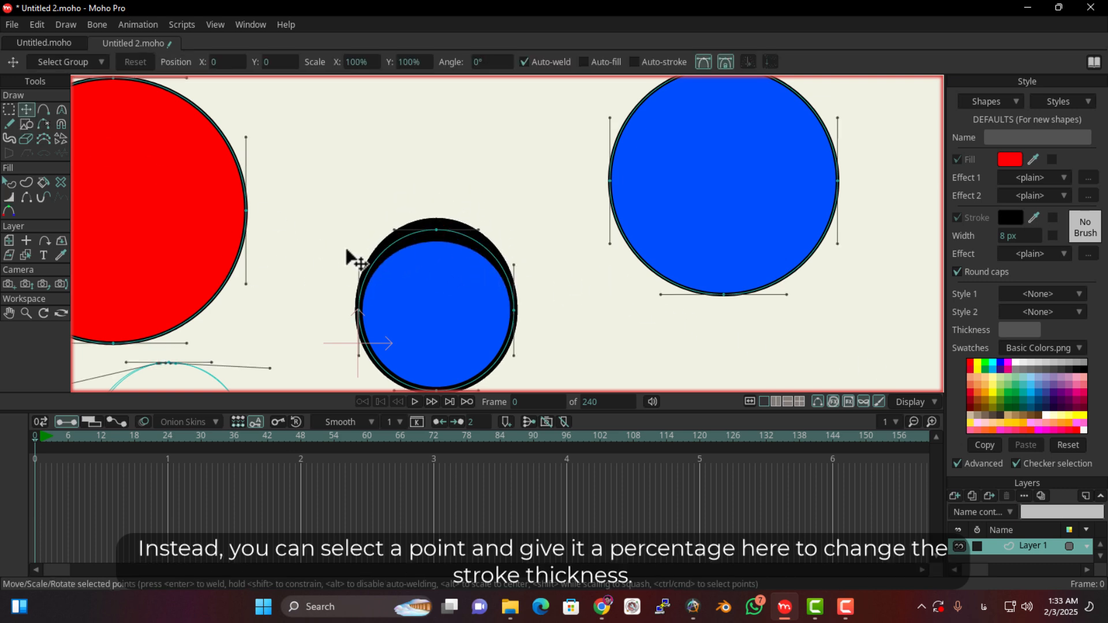
pyautogui.click(436, 231)
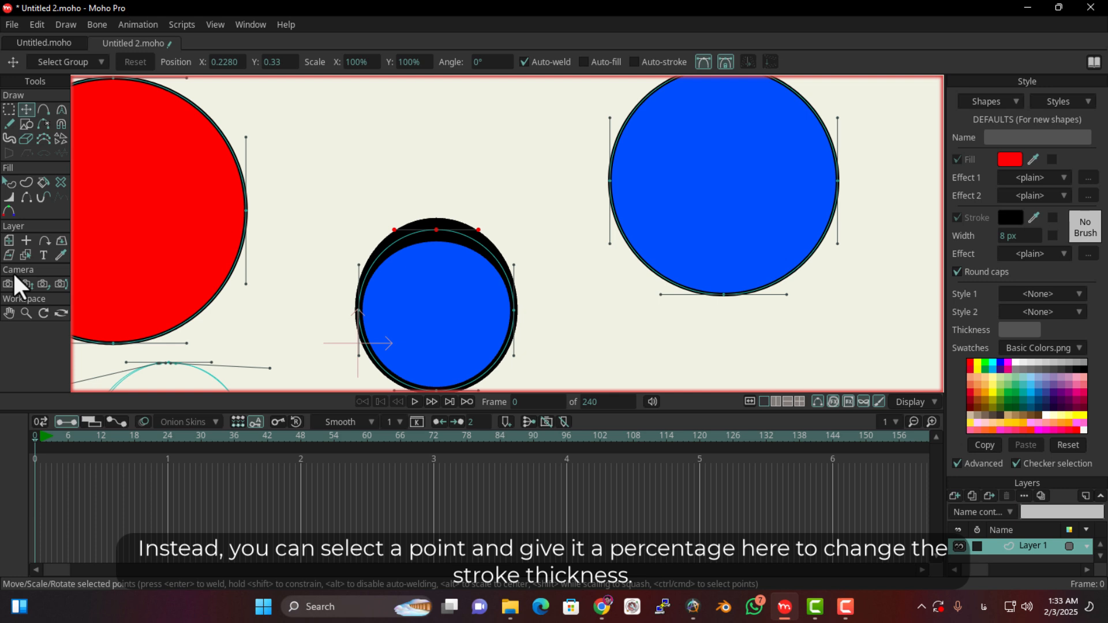
pyautogui.click(9, 197)
pyautogui.moveTo(104, 78)
pyautogui.mouseDown()
pyautogui.moveTo(1104, 108)
pyautogui.moveTo(16, 105)
pyautogui.moveTo(44, 108)
pyautogui.mouseUp()
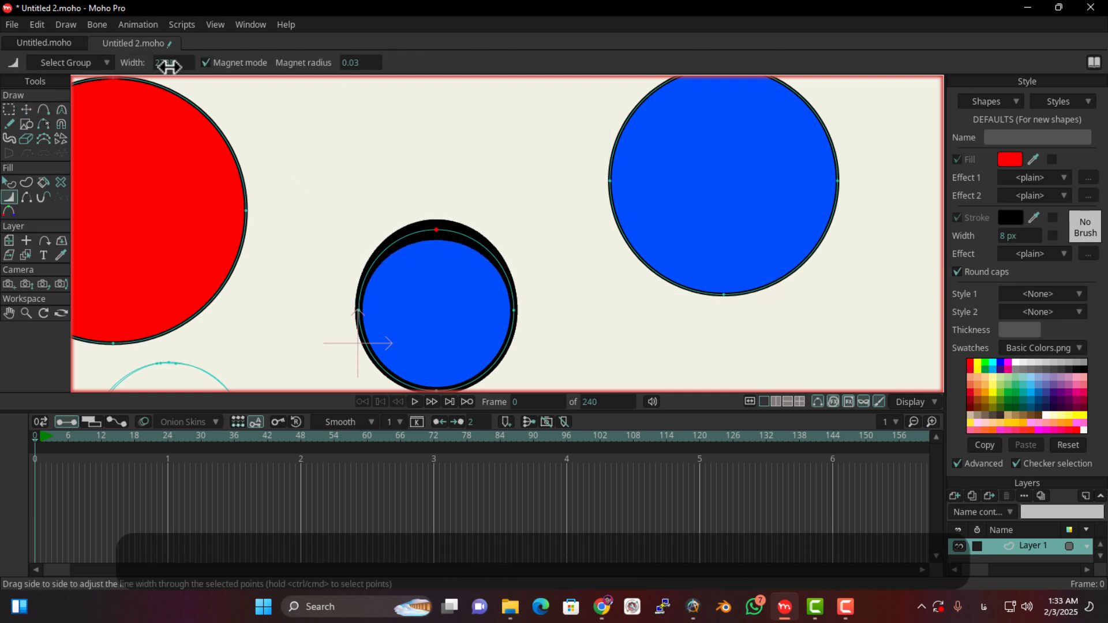
pyautogui.moveTo(173, 65); pyautogui.dragTo(137, 92)
pyautogui.write('0')
pyautogui.press('Return')
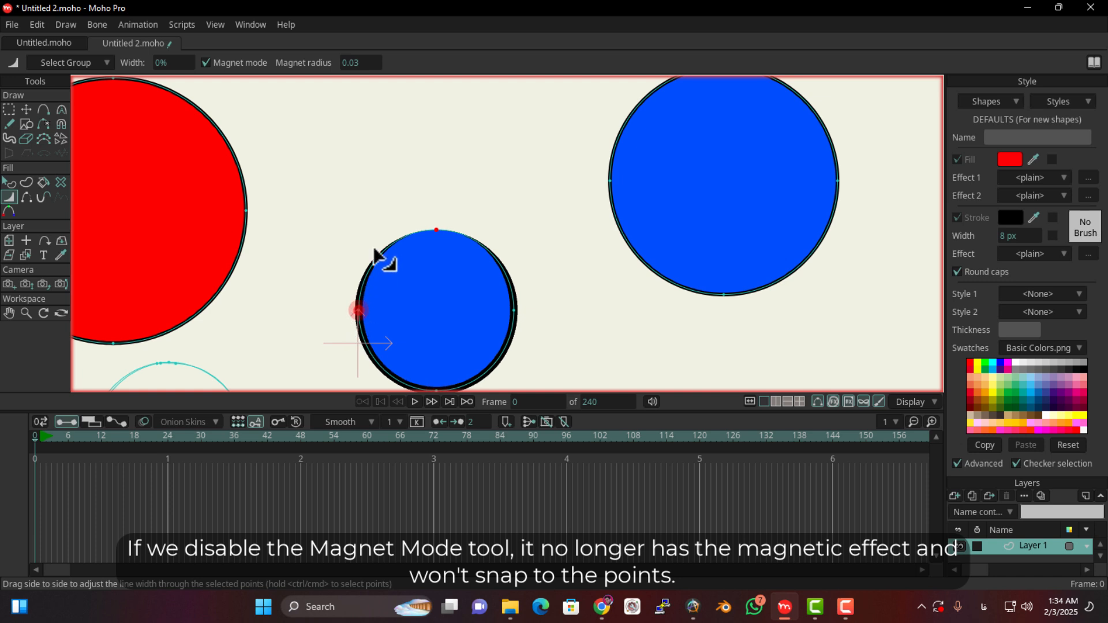
# Turn off Magnet mode and widen the stroke at the red circle's right-hand point to 392%.
pyautogui.click(216, 64)
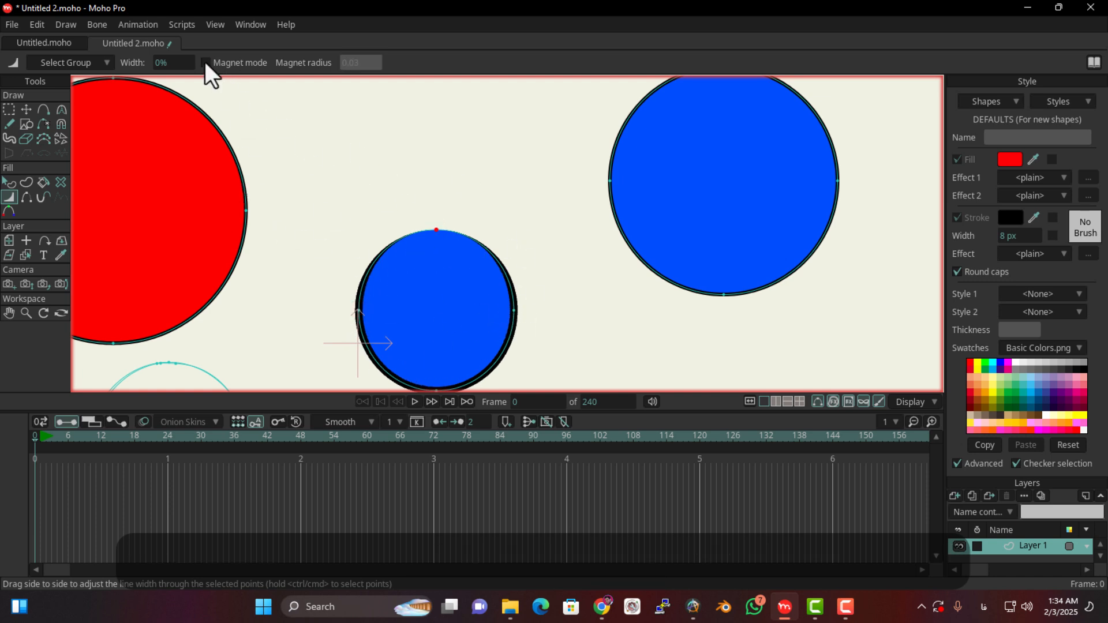
pyautogui.moveTo(248, 223)
pyautogui.mouseDown()
pyautogui.moveTo(460, 252)
pyautogui.moveTo(434, 221)
pyautogui.moveTo(358, 235)
pyautogui.mouseUp()
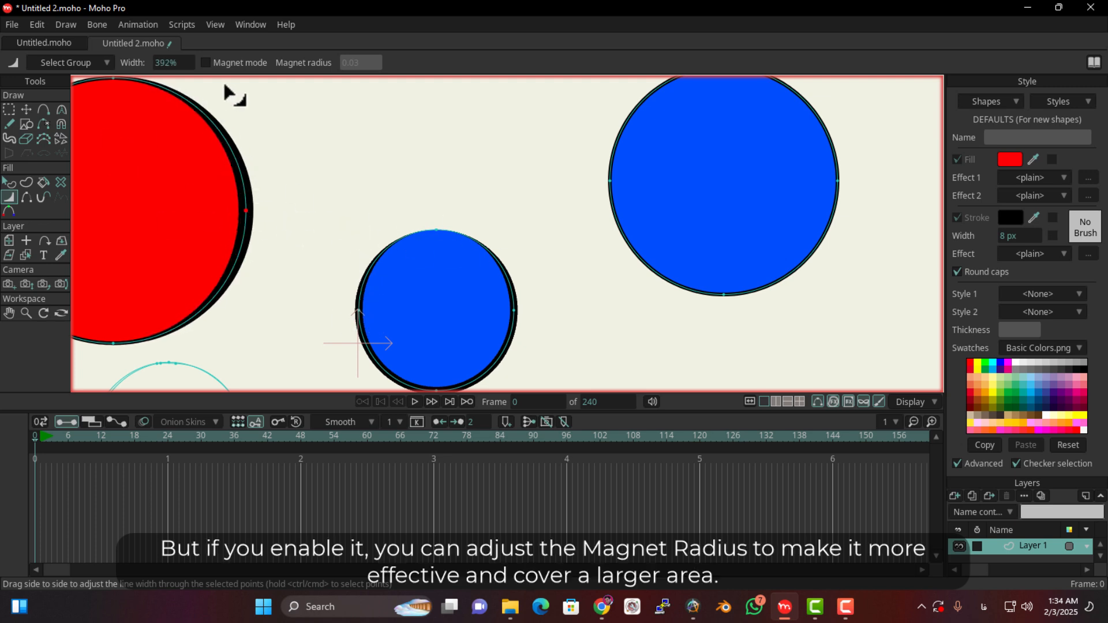
# Turn Magnet mode back on with a magnet radius of 0.23 and thicken the red circle's right-hand stroke further.
pyautogui.click(222, 63)
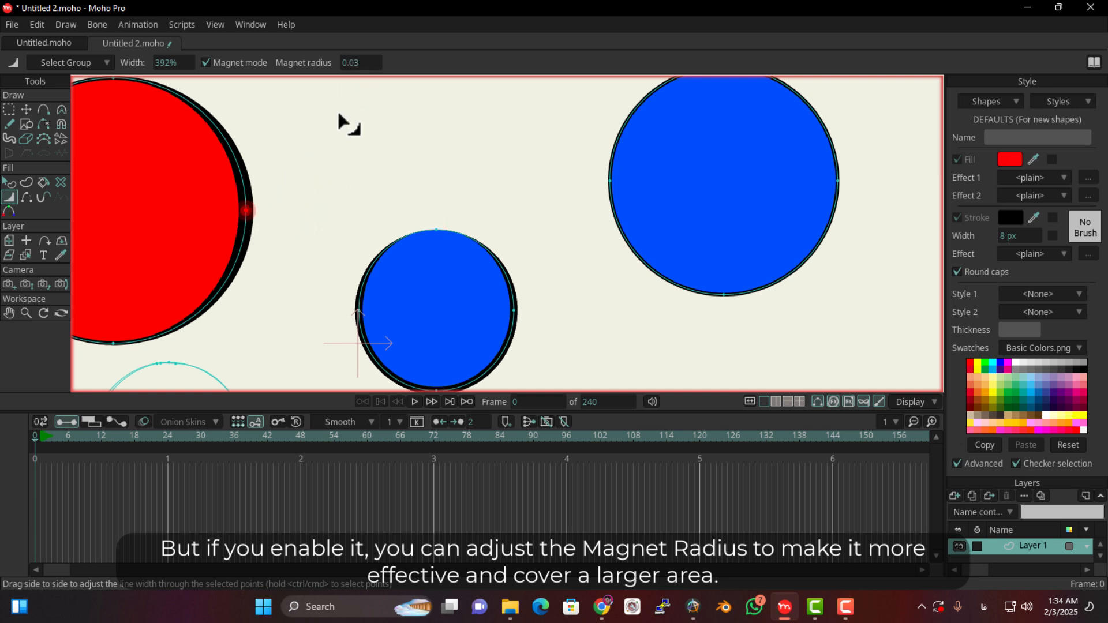
pyautogui.moveTo(356, 65)
pyautogui.mouseDown()
pyautogui.moveTo(381, 64)
pyautogui.moveTo(364, 65)
pyautogui.mouseUp()
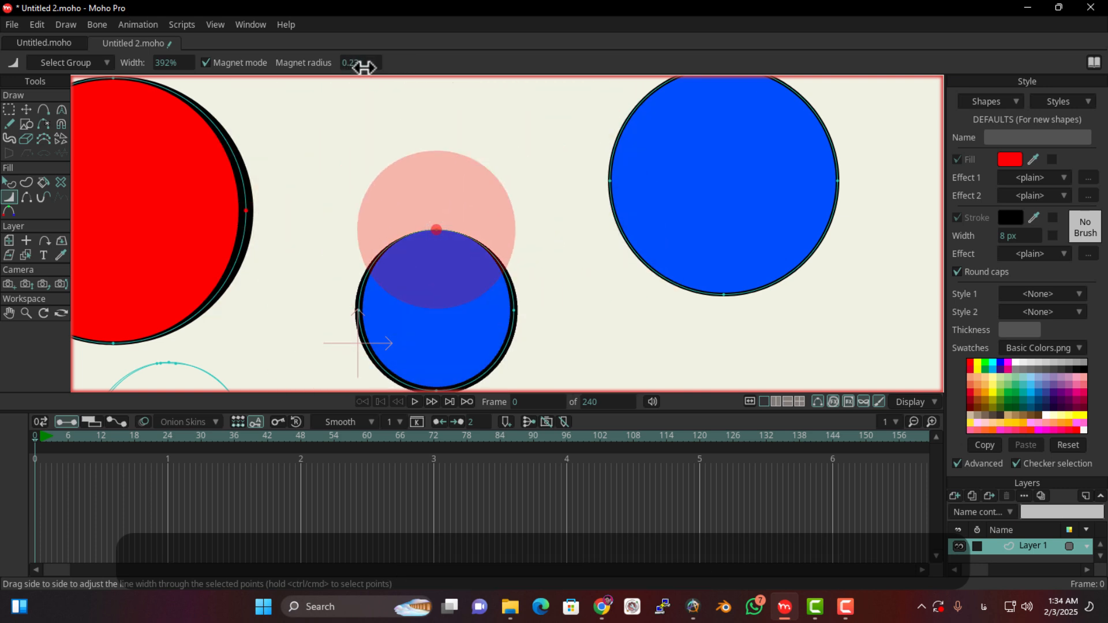
pyautogui.moveTo(259, 205)
pyautogui.mouseDown()
pyautogui.moveTo(460, 198)
pyautogui.moveTo(267, 215)
pyautogui.moveTo(240, 205)
pyautogui.moveTo(722, 196)
pyautogui.moveTo(376, 247)
pyautogui.mouseUp()
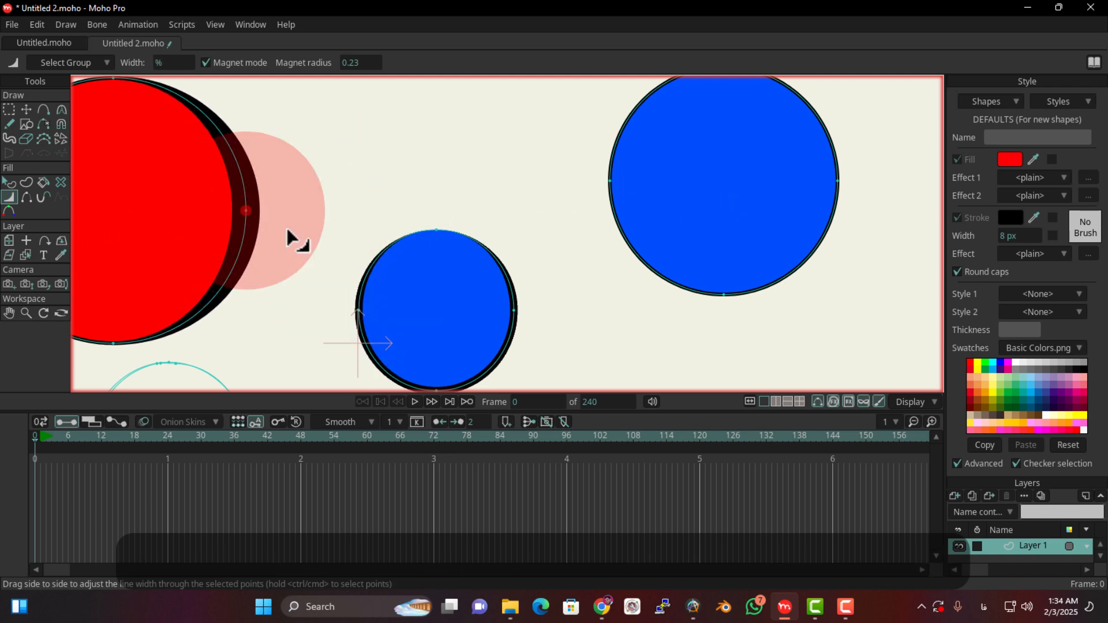
# Hide the upper-right stroke edge of the red circle with Hide Edge.
pyautogui.click(26, 195)
pyautogui.moveTo(275, 228); pyautogui.dragTo(529, 236)
pyautogui.scroll(1, 417, 139)
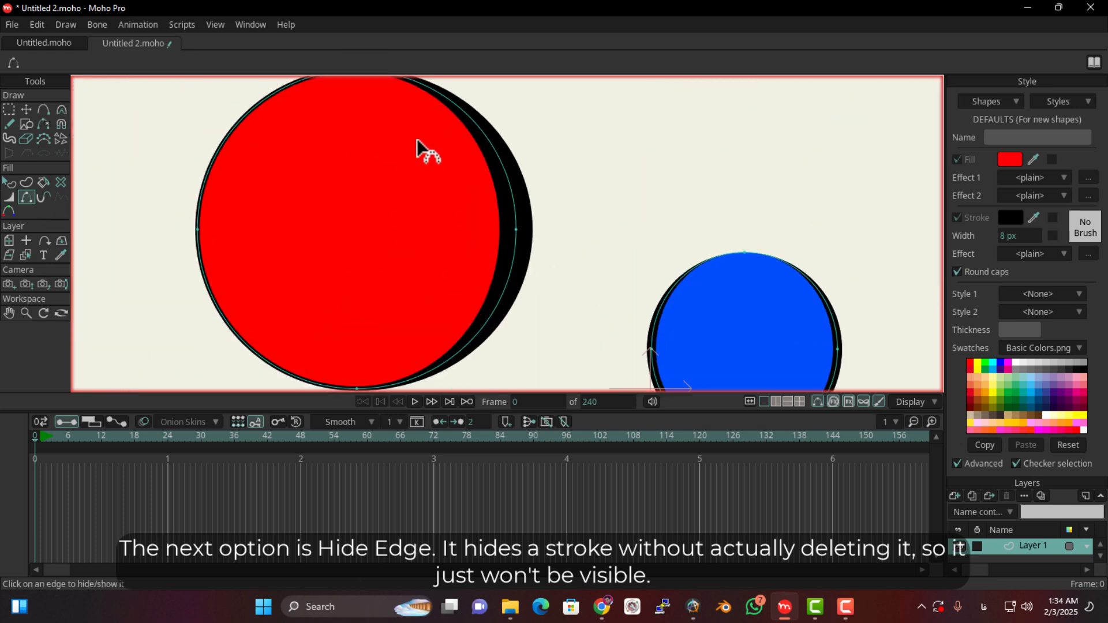
pyautogui.moveTo(414, 128); pyautogui.dragTo(445, 206)
pyautogui.click(505, 203)
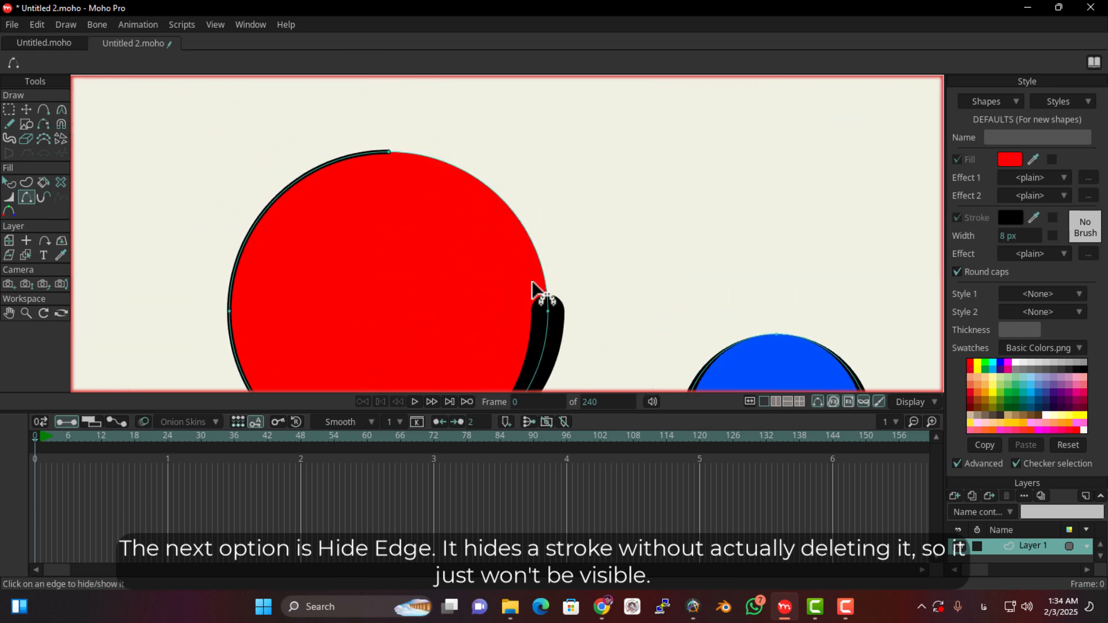
# Hide the upper-left stroke edge of the large blue circle with Hide Edge.
pyautogui.moveTo(609, 333); pyautogui.dragTo(432, 103)
pyautogui.moveTo(541, 270); pyautogui.dragTo(304, 354)
pyautogui.moveTo(630, 207); pyautogui.dragTo(584, 287)
pyautogui.click(530, 163)
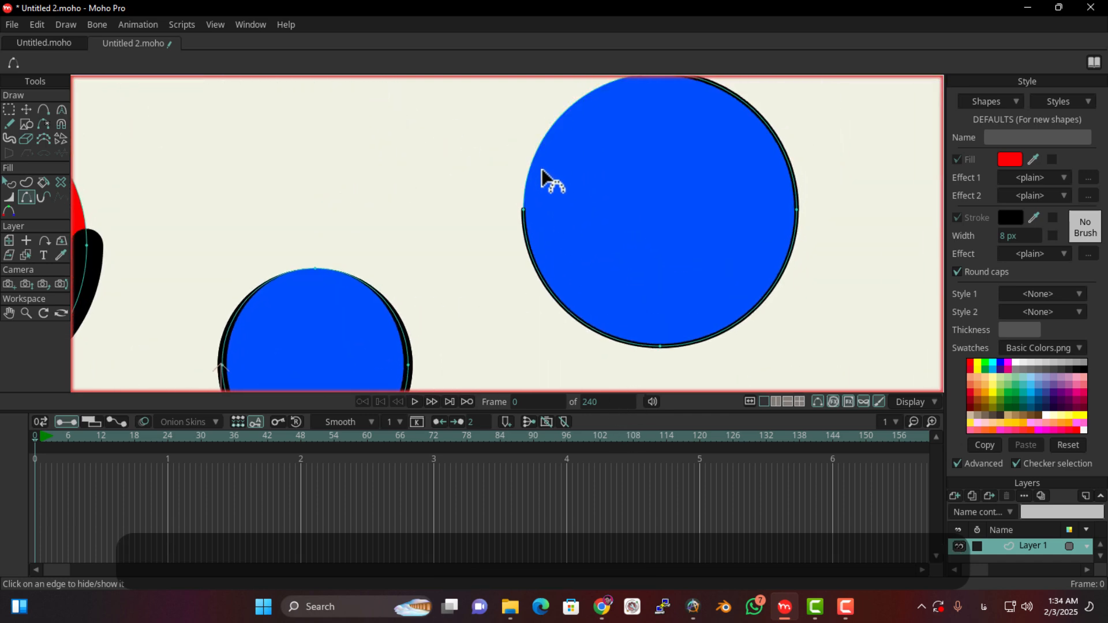
pyautogui.scroll(-2, 541, 168)
pyautogui.moveTo(417, 227); pyautogui.dragTo(424, 327)
pyautogui.moveTo(91, 318); pyautogui.dragTo(202, 245)
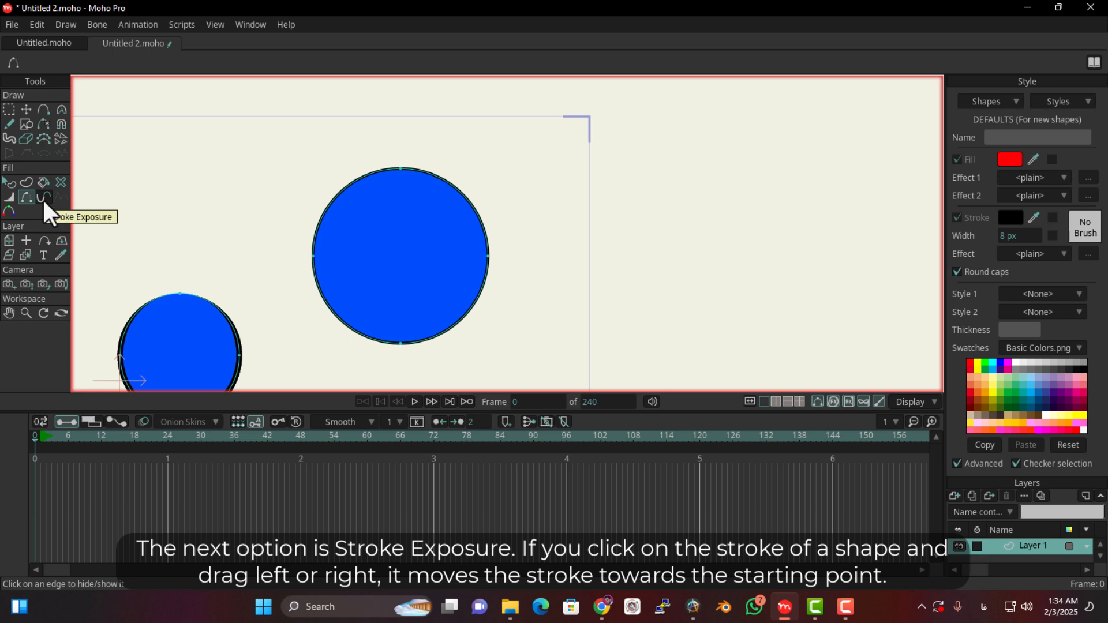
# Vary the large blue circle's Stroke Exposure on its outline and through the start value, returning it to 0% start and 100% end.
pyautogui.click(43, 198)
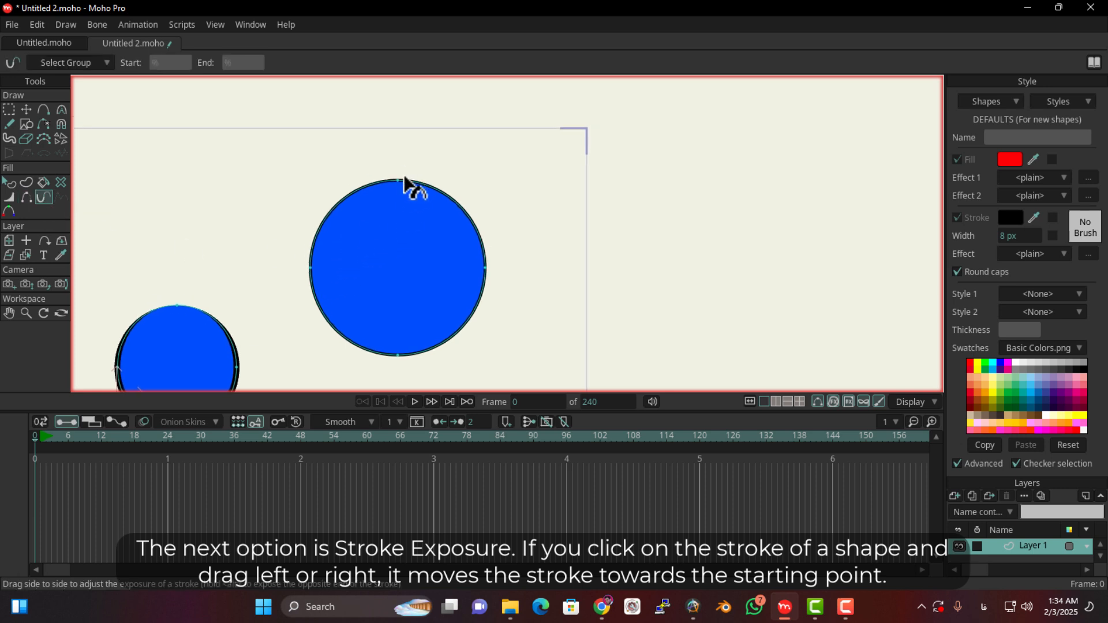
pyautogui.moveTo(399, 183)
pyautogui.mouseDown()
pyautogui.moveTo(539, 217)
pyautogui.moveTo(141, 210)
pyautogui.moveTo(663, 213)
pyautogui.moveTo(181, 213)
pyautogui.moveTo(4, 164)
pyautogui.moveTo(759, 144)
pyautogui.moveTo(791, 166)
pyautogui.mouseUp()
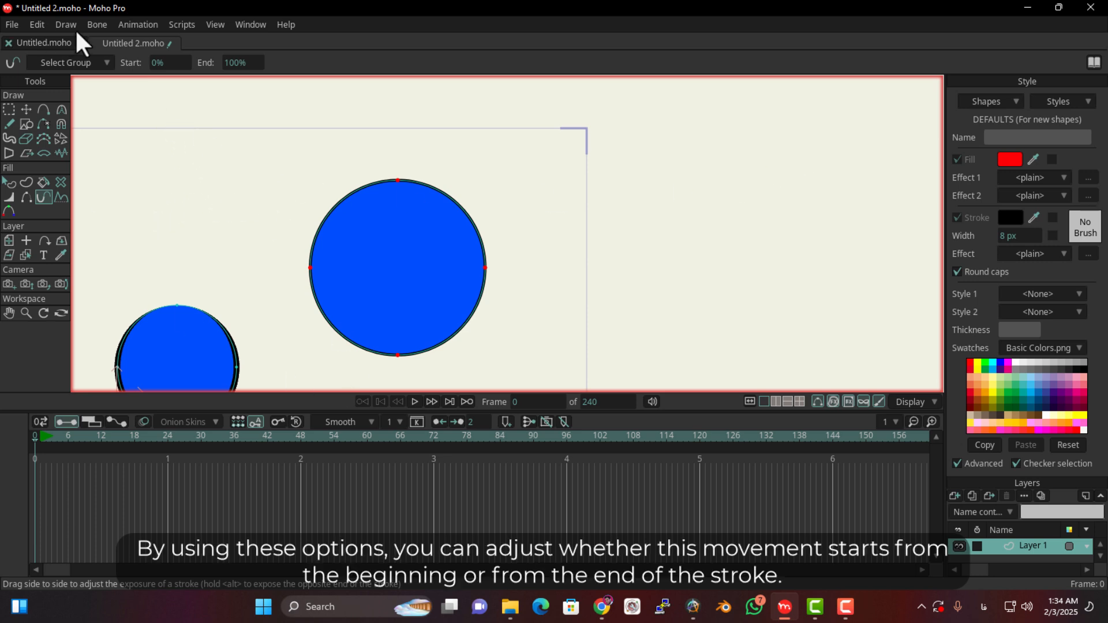
pyautogui.moveTo(168, 64)
pyautogui.mouseDown()
pyautogui.moveTo(566, 94)
pyautogui.moveTo(189, 111)
pyautogui.moveTo(11, 54)
pyautogui.moveTo(420, 64)
pyautogui.moveTo(187, 70)
pyautogui.moveTo(99, 61)
pyautogui.moveTo(507, 63)
pyautogui.mouseUp()
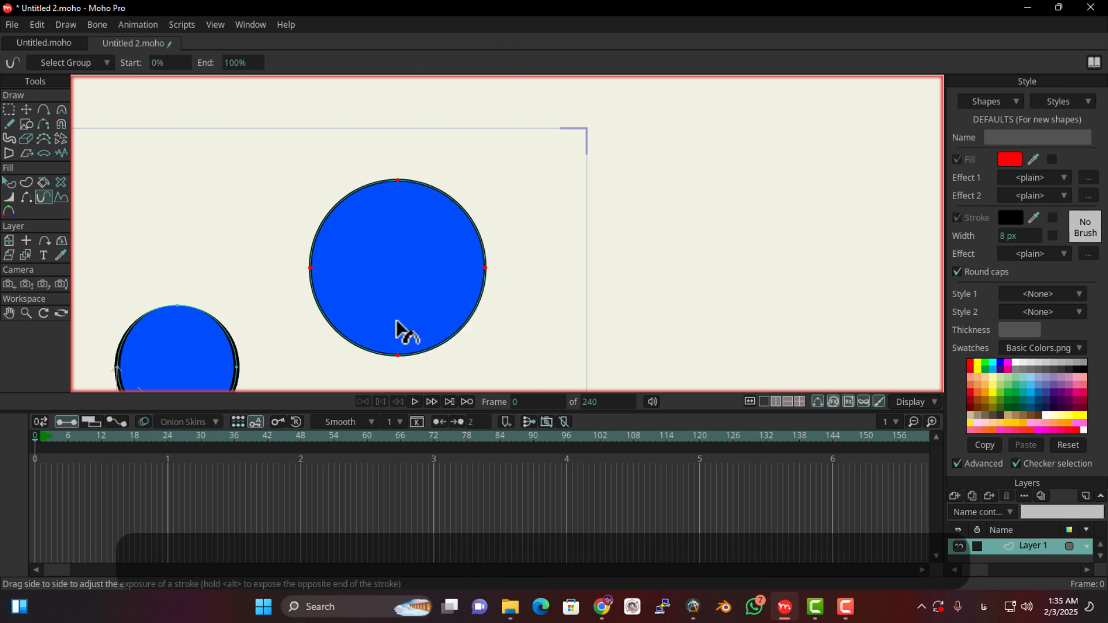
# Enable sharp corners and draw an open inverted V of three points beside the large blue circle.
pyautogui.scroll(-2, 455, 252)
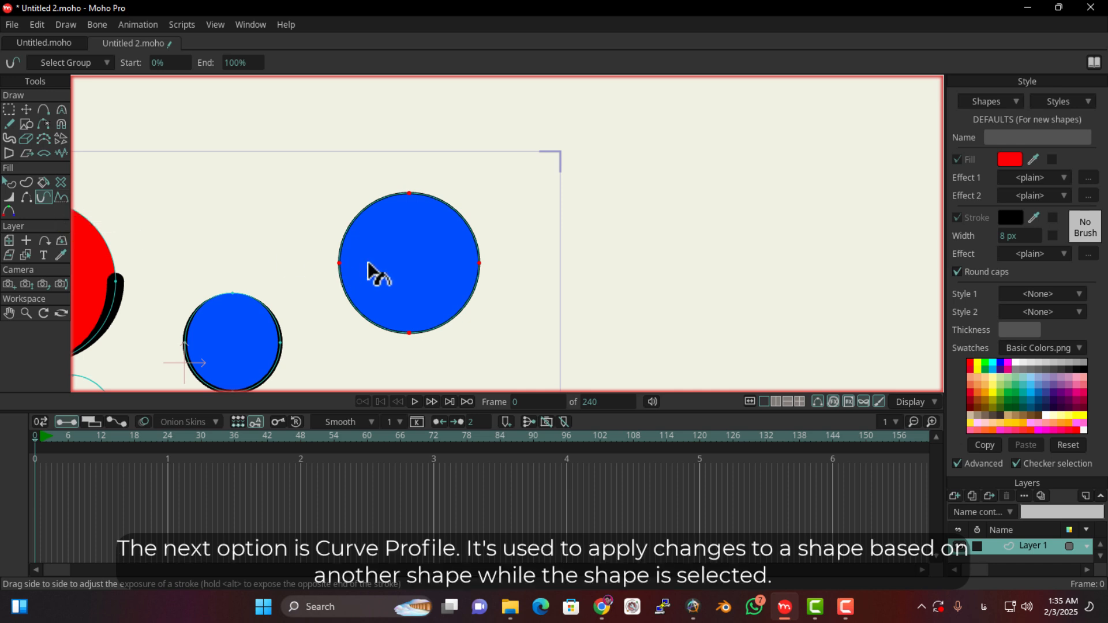
pyautogui.scroll(4, 470, 279)
pyautogui.moveTo(403, 227); pyautogui.dragTo(459, 243)
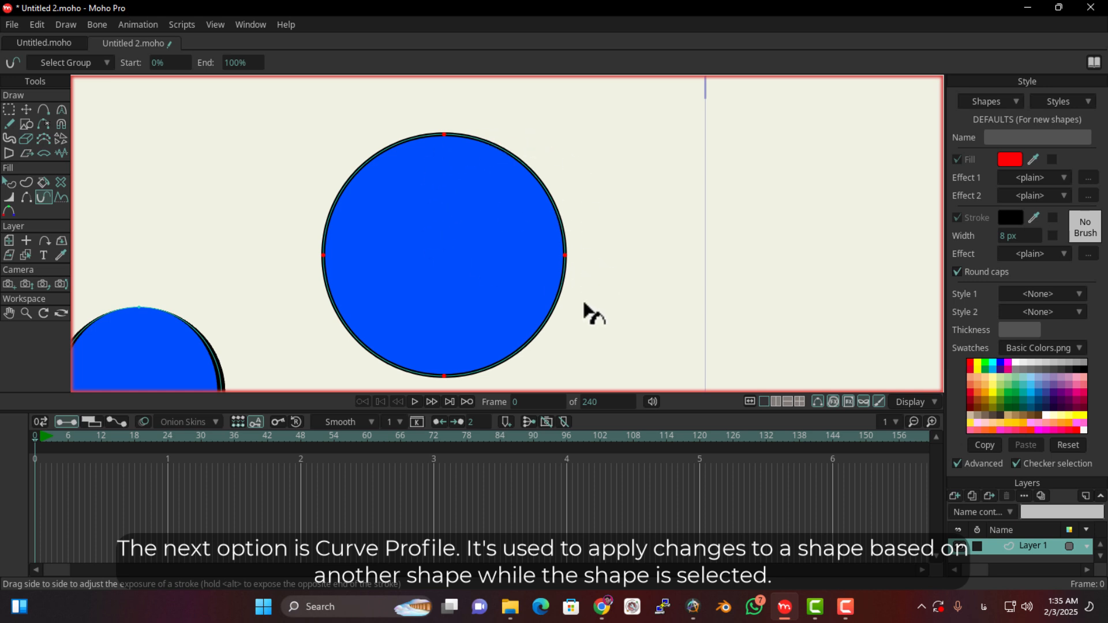
pyautogui.click(45, 110)
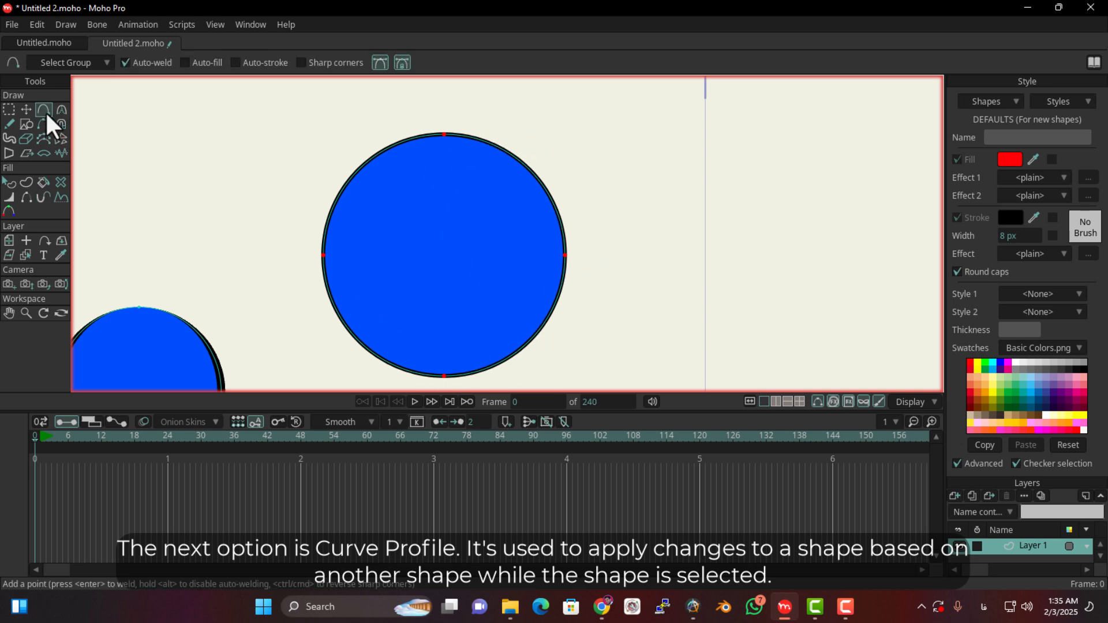
pyautogui.moveTo(210, 171); pyautogui.dragTo(274, 257)
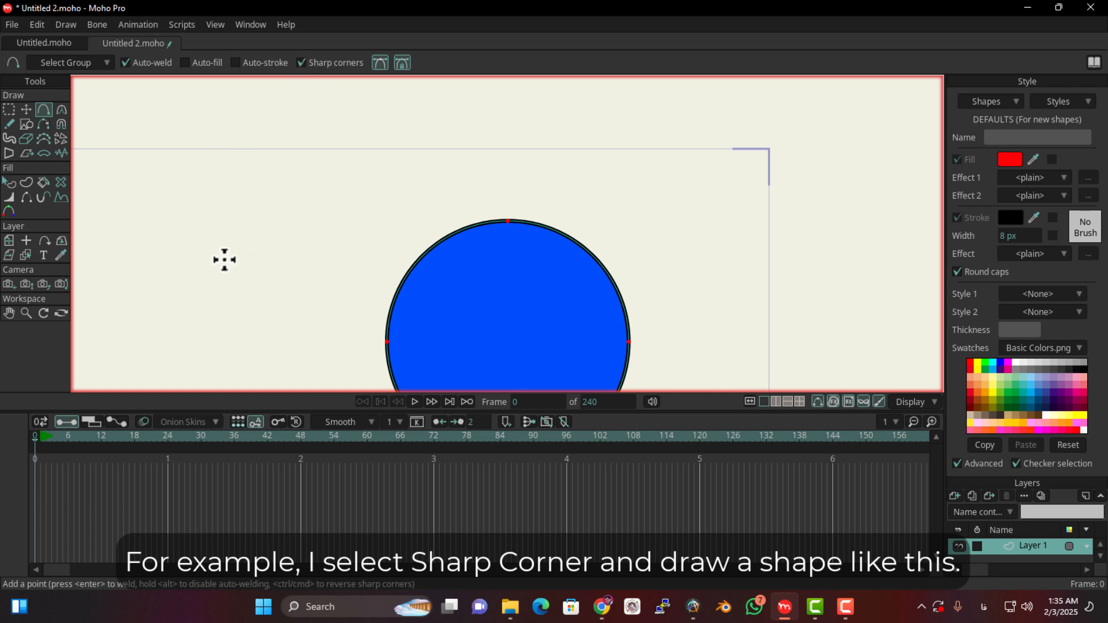
pyautogui.moveTo(202, 268); pyautogui.dragTo(251, 268)
pyautogui.moveTo(191, 252); pyautogui.dragTo(152, 190)
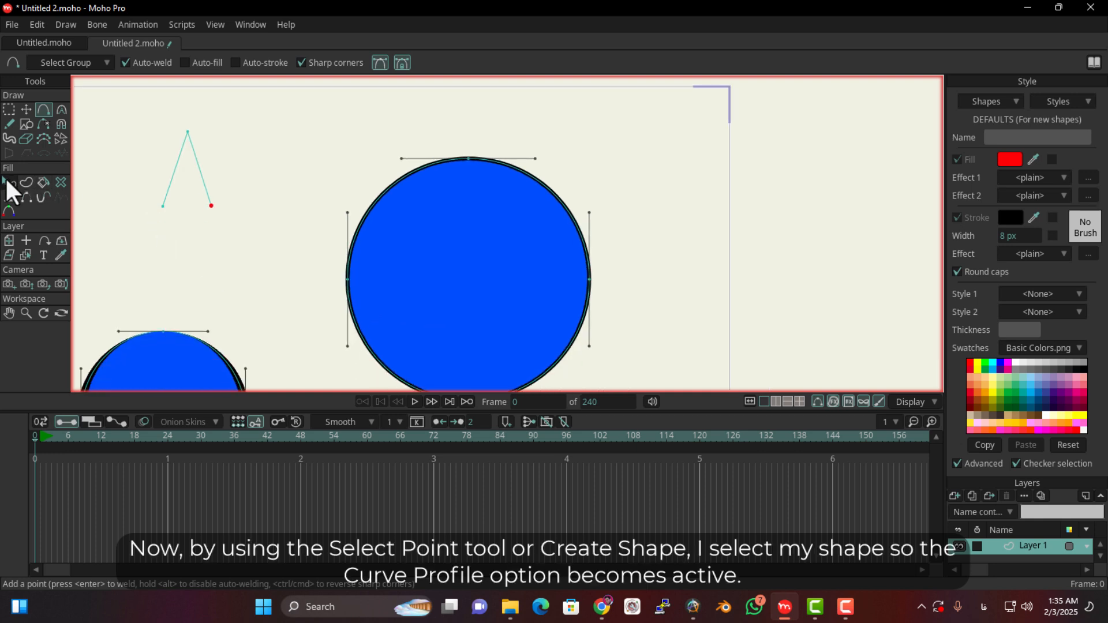
# Apply the inverted V as a Curve Profile to the large blue circle, with repeat count 21 and offset 14%.
pyautogui.click(27, 184)
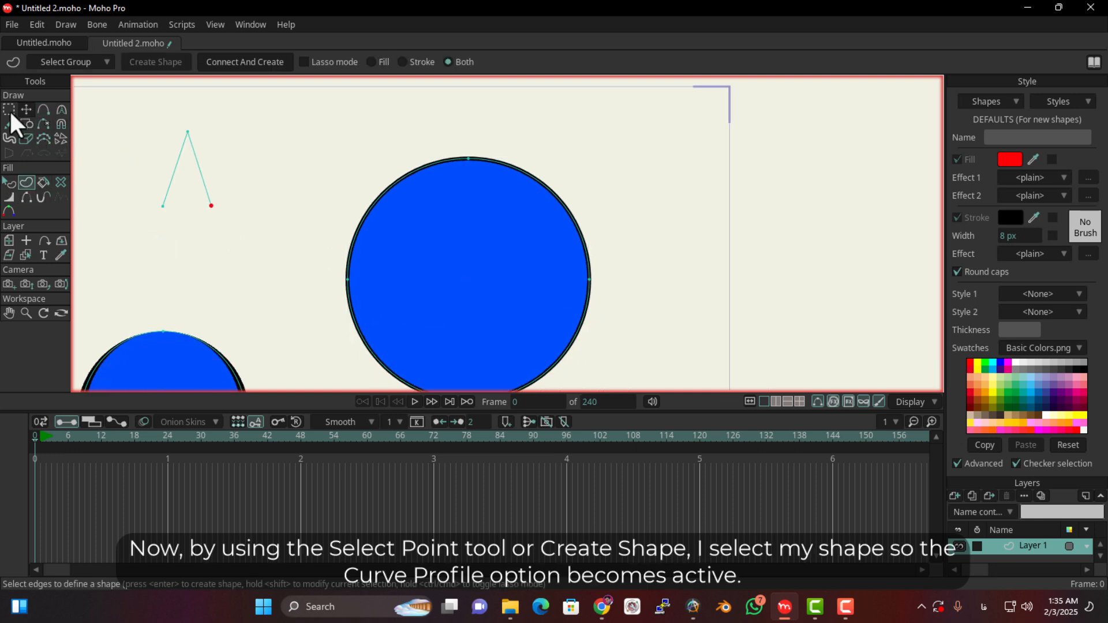
pyautogui.click(531, 295)
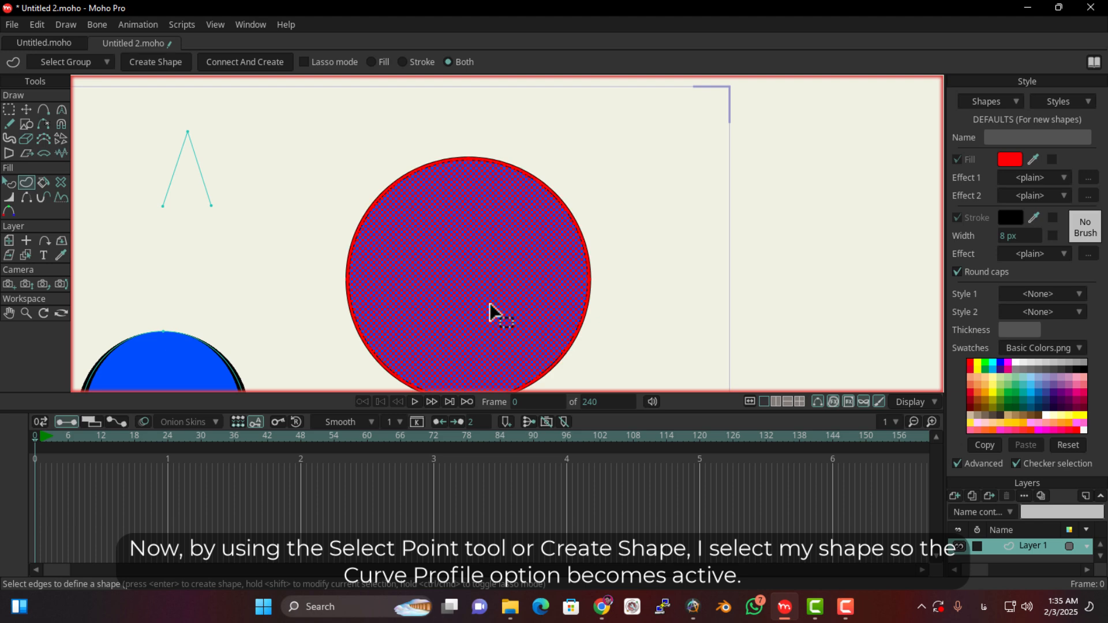
pyautogui.click(297, 207)
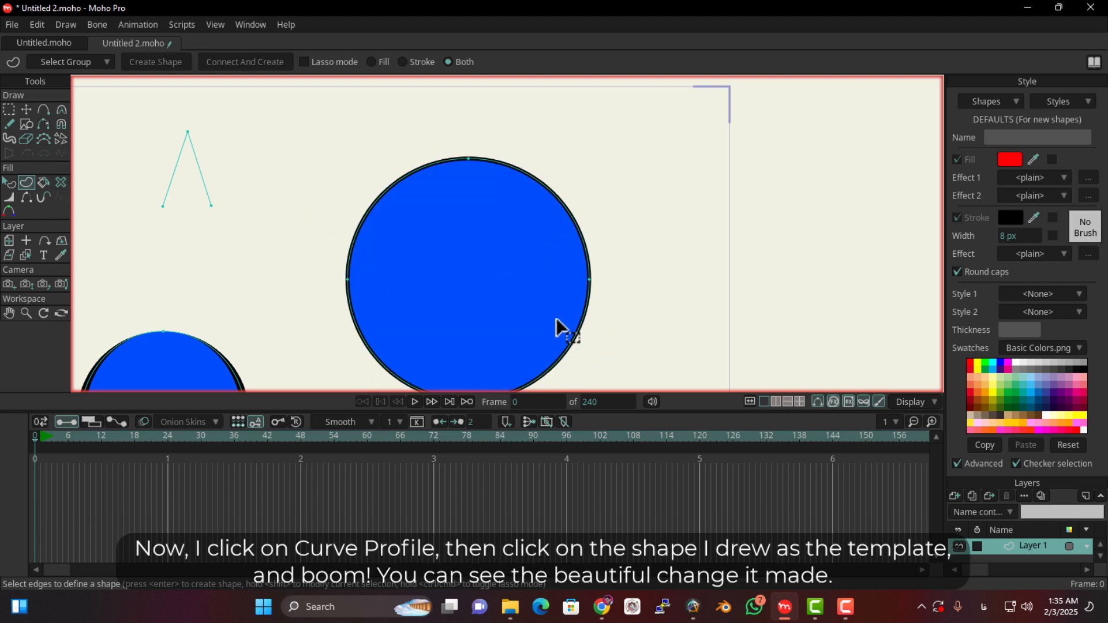
pyautogui.click(481, 345)
pyautogui.click(61, 197)
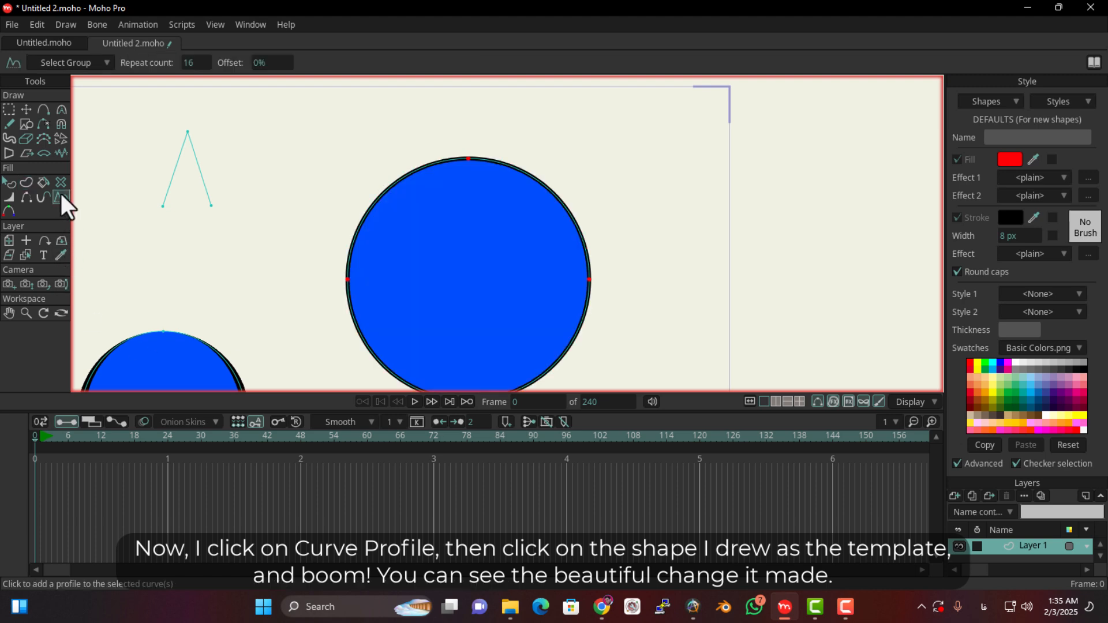
pyautogui.click(191, 143)
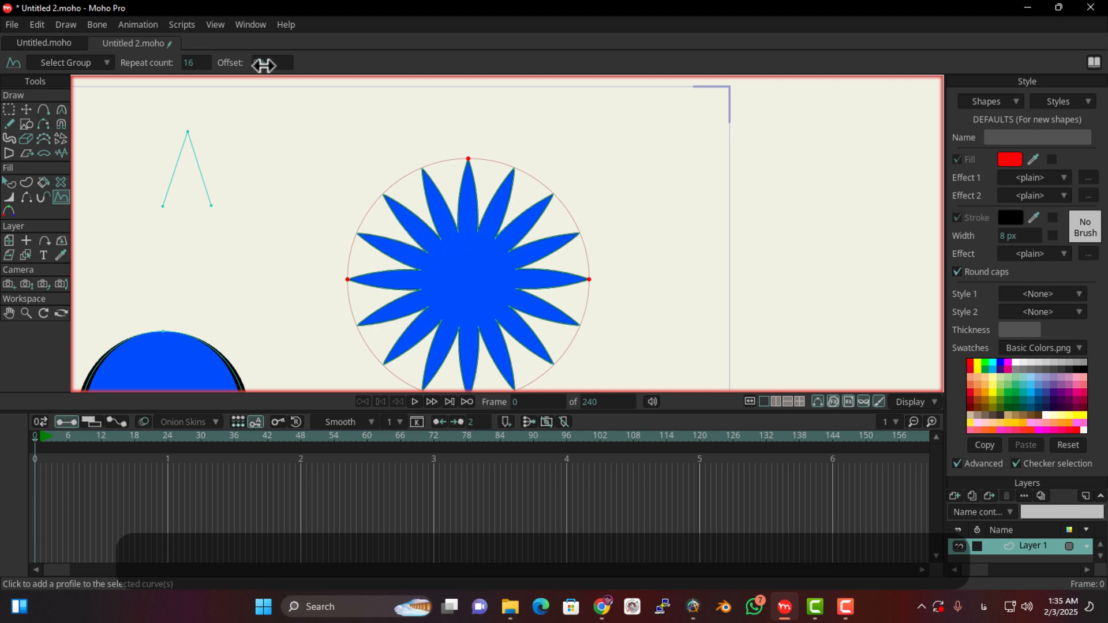
pyautogui.moveTo(264, 65); pyautogui.dragTo(342, 70)
pyautogui.moveTo(193, 62); pyautogui.dragTo(225, 78)
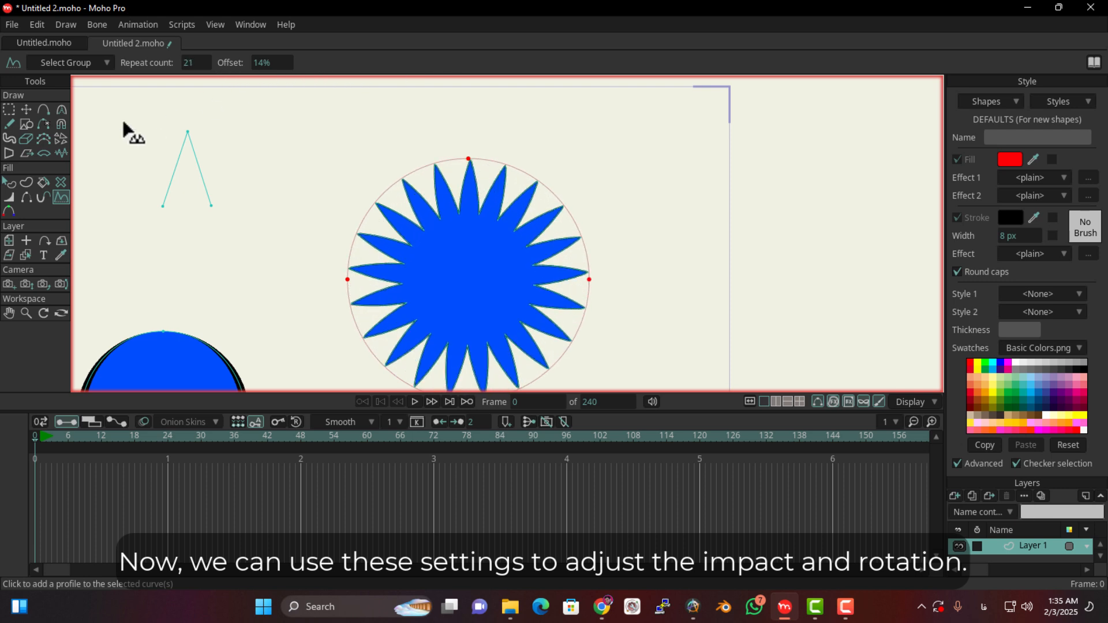
# Round the peak of the inverted V profile to a curvature of about 0.51.
pyautogui.click(57, 112)
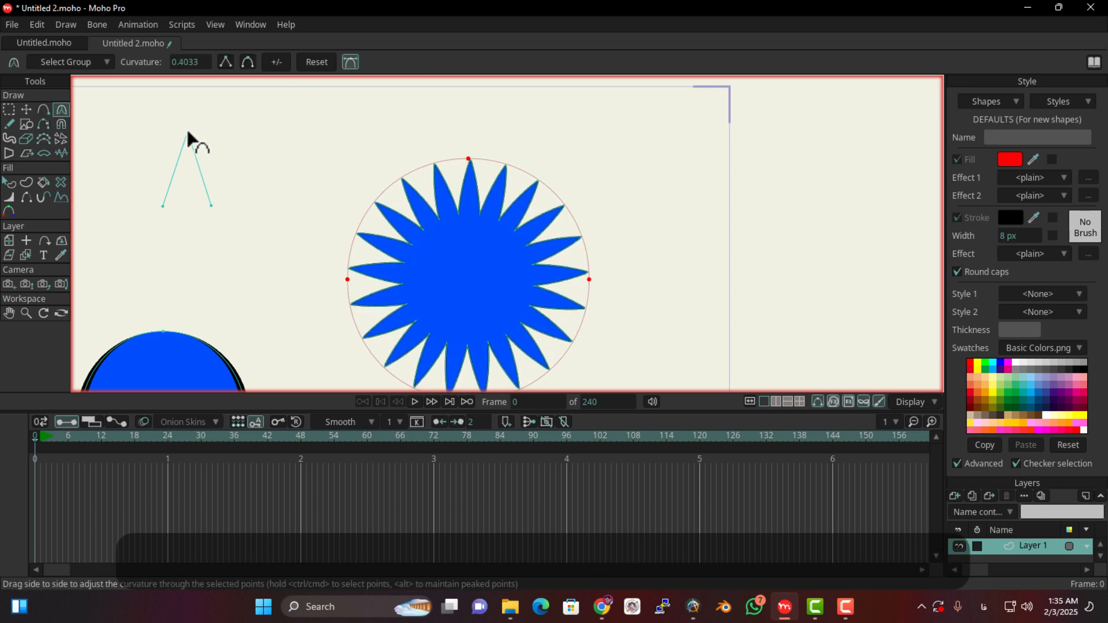
pyautogui.click(9, 109)
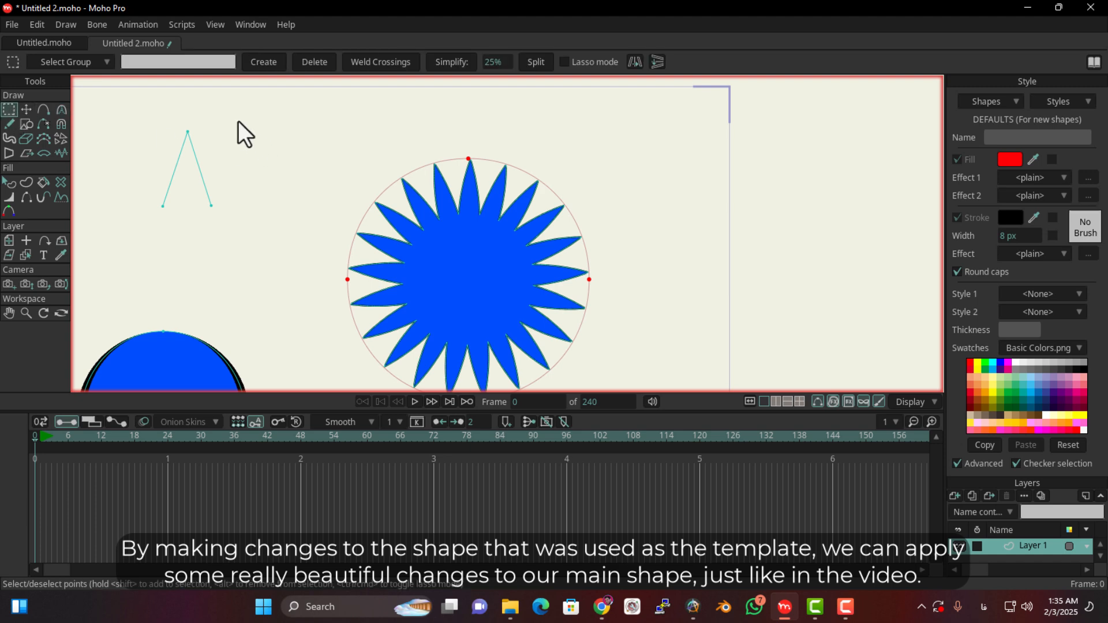
pyautogui.moveTo(238, 120); pyautogui.dragTo(139, 175)
pyautogui.click(58, 112)
pyautogui.moveTo(198, 141); pyautogui.dragTo(272, 133)
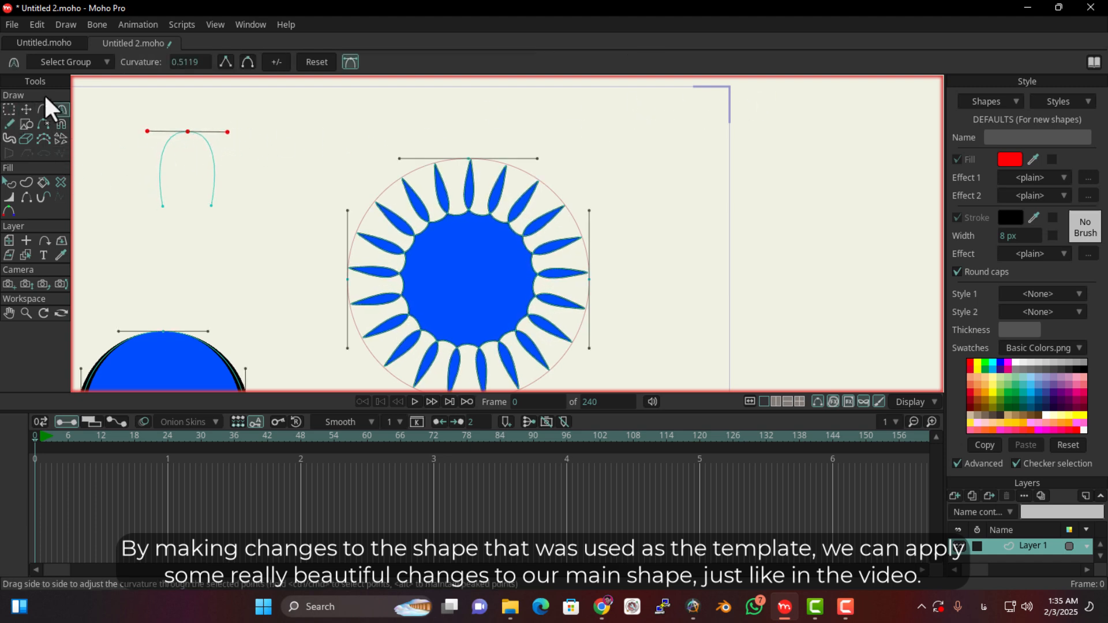
# Move the middle point of the profile curve below its two end points to form a U.
pyautogui.click(26, 109)
pyautogui.scroll(-2, 514, 272)
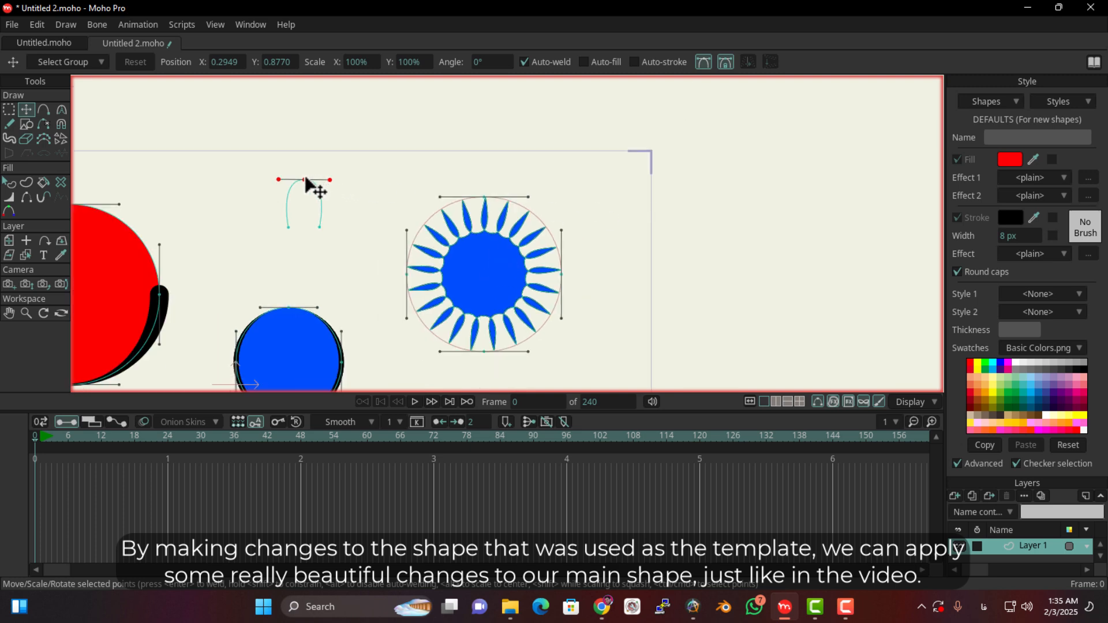
pyautogui.moveTo(305, 180); pyautogui.dragTo(307, 278)
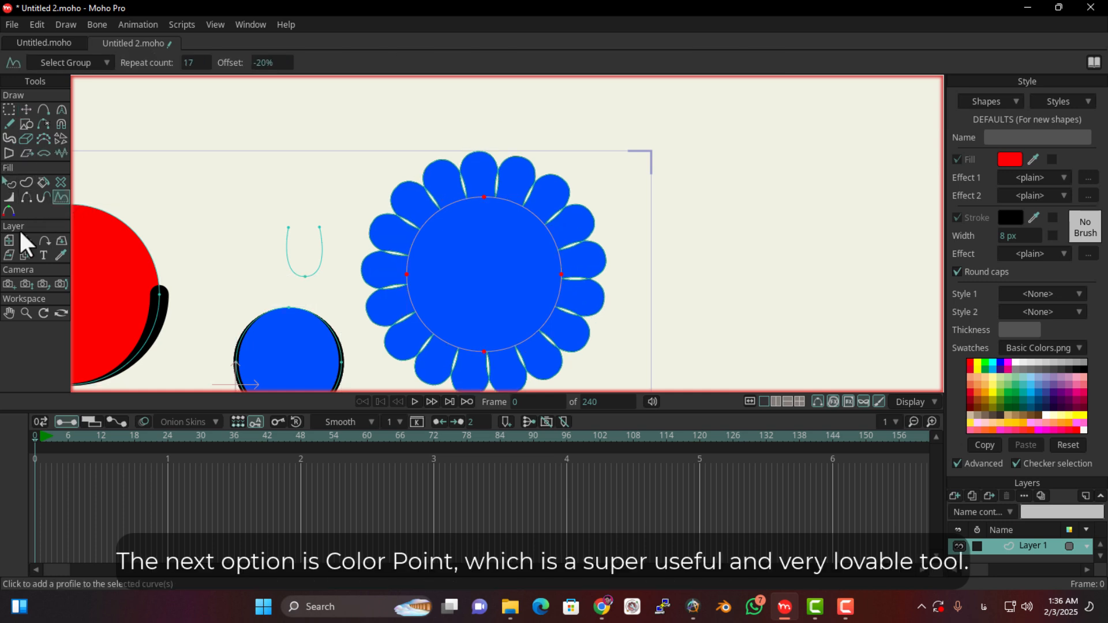
# Use Color Point to color the leftmost point of the flower's inner circle red (FF0000).
pyautogui.click(12, 209)
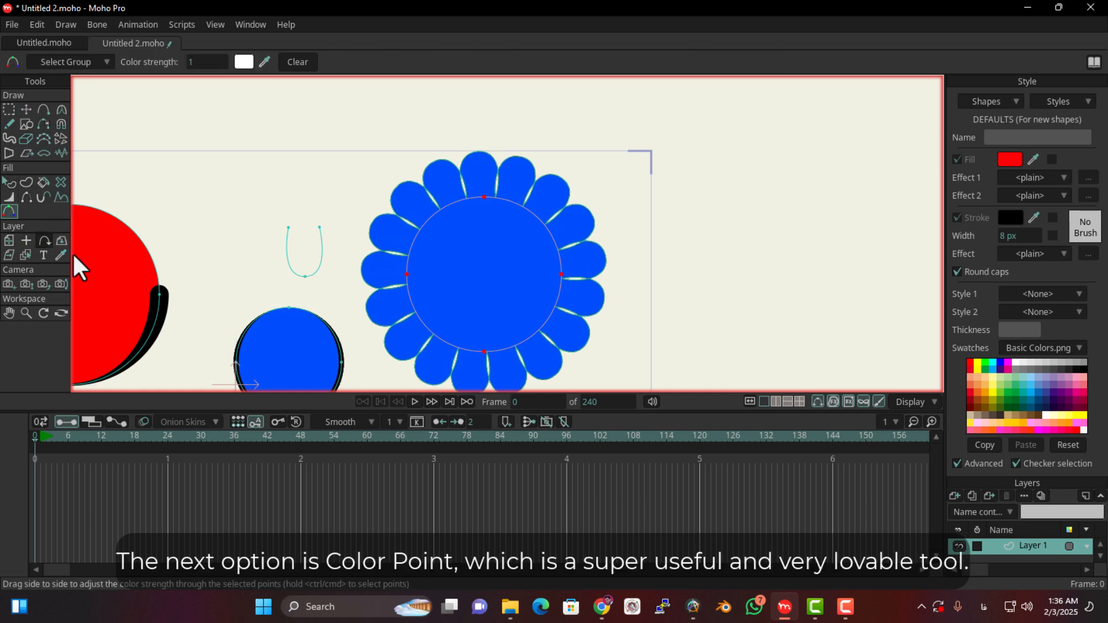
pyautogui.moveTo(223, 264); pyautogui.dragTo(579, 157)
pyautogui.scroll(-1, 545, 254)
pyautogui.moveTo(544, 254); pyautogui.dragTo(384, 228)
pyautogui.scroll(2, 383, 228)
pyautogui.moveTo(481, 208); pyautogui.dragTo(232, 303)
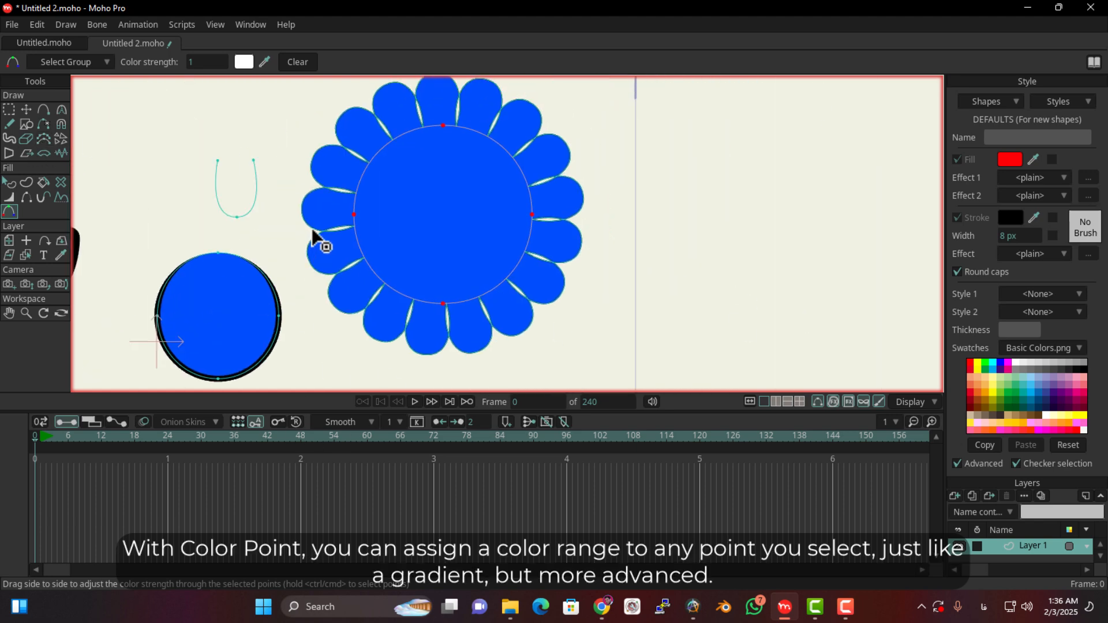
pyautogui.click(9, 109)
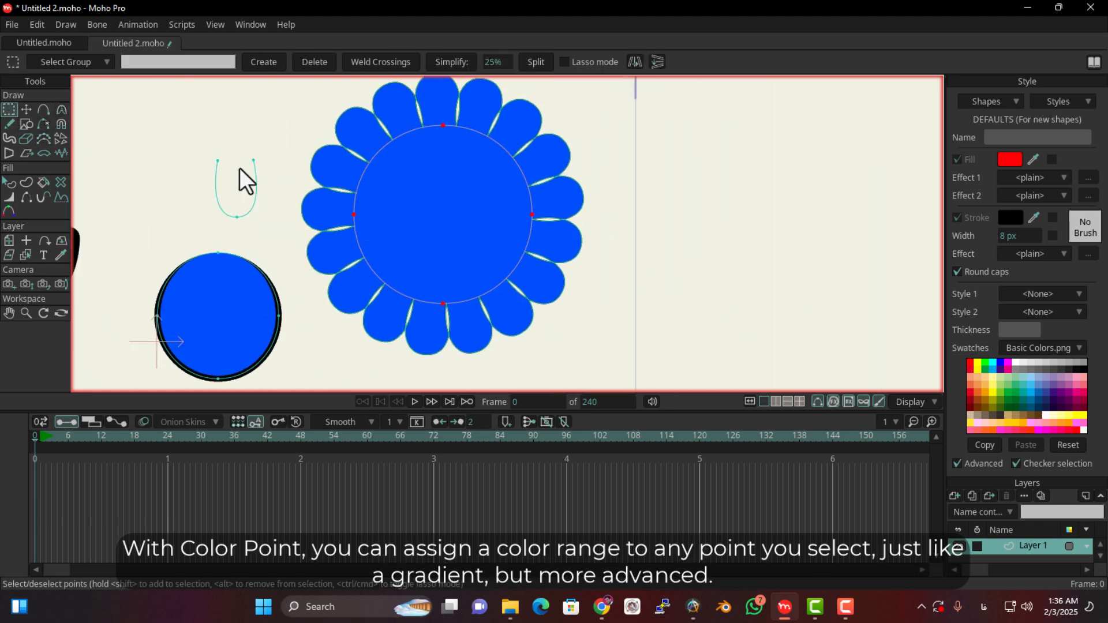
pyautogui.click(10, 211)
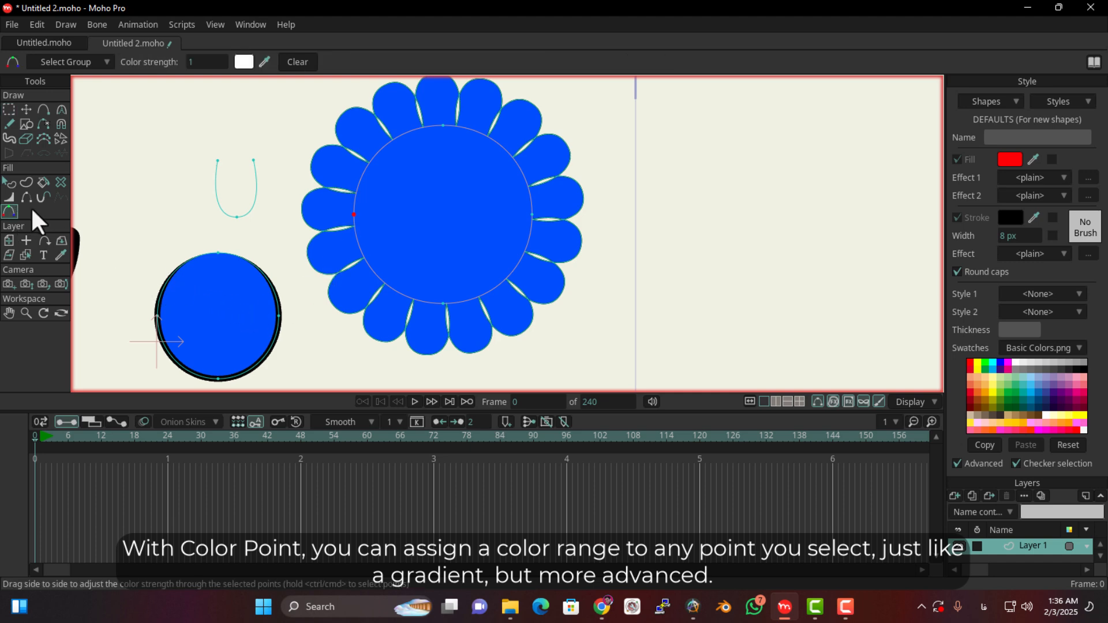
pyautogui.click(245, 64)
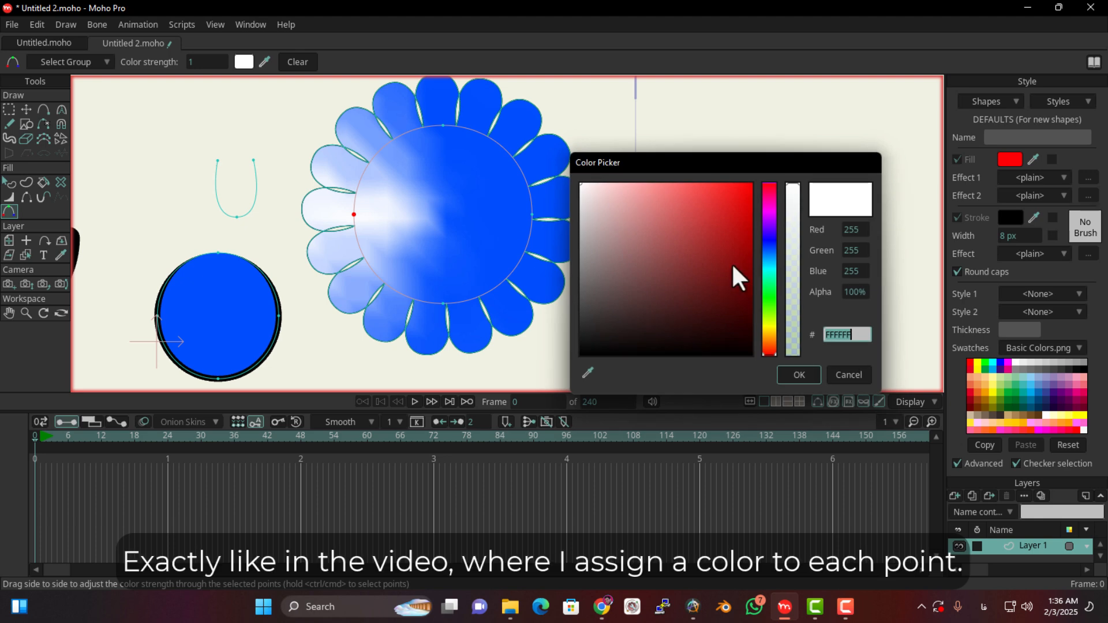
pyautogui.moveTo(649, 230); pyautogui.dragTo(819, 133)
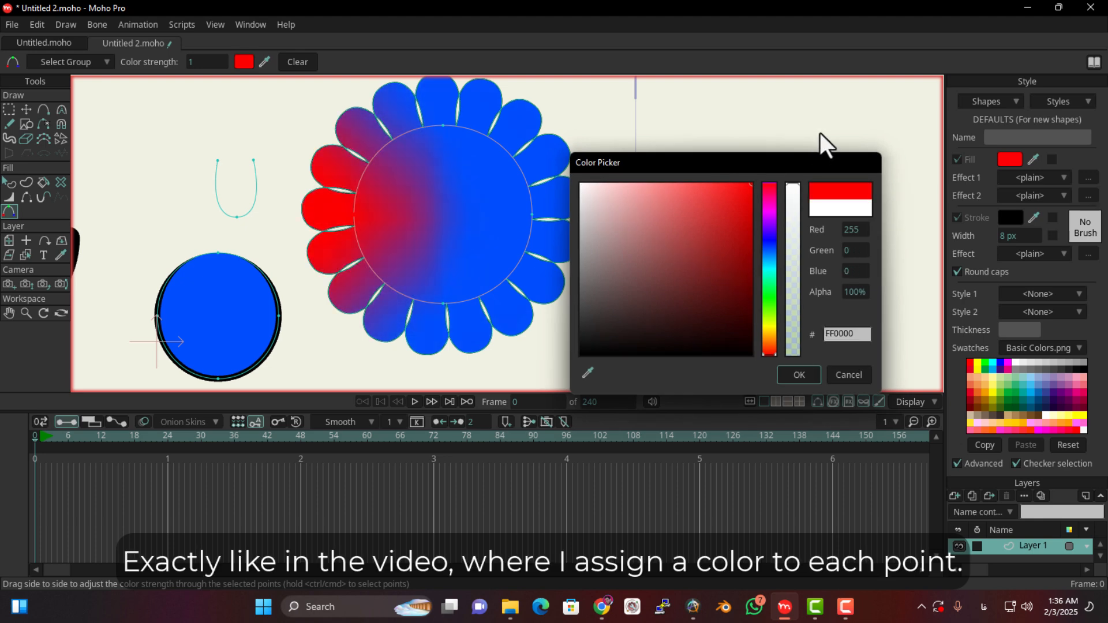
pyautogui.click(788, 379)
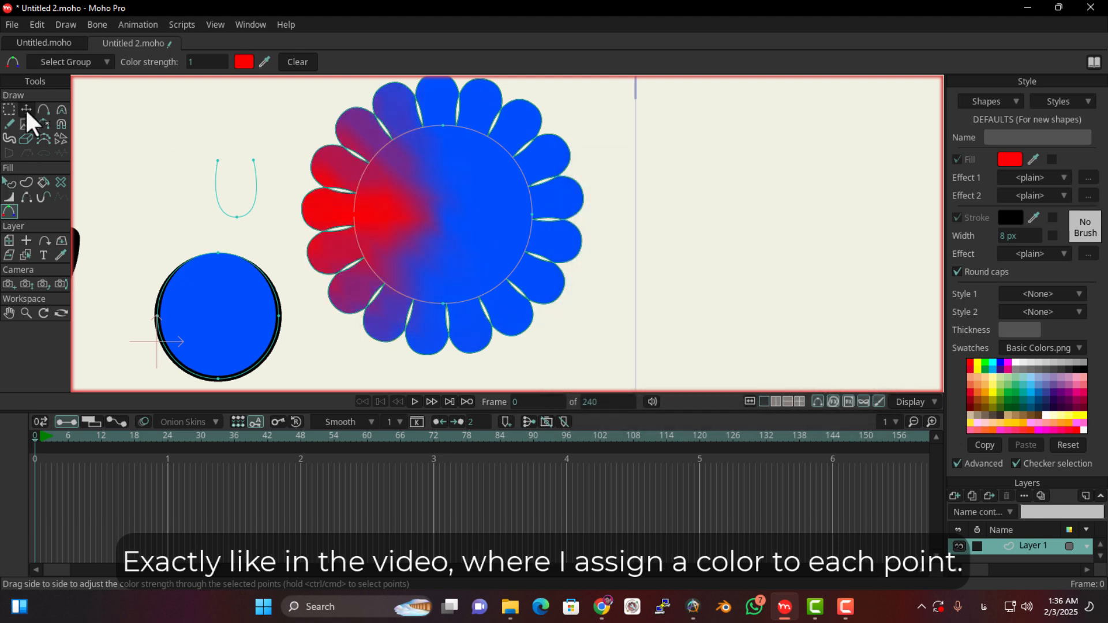
# Assign a white Color Point to the topmost point of the flower's inner circle.
pyautogui.click(8, 109)
pyautogui.moveTo(423, 148); pyautogui.dragTo(423, 148)
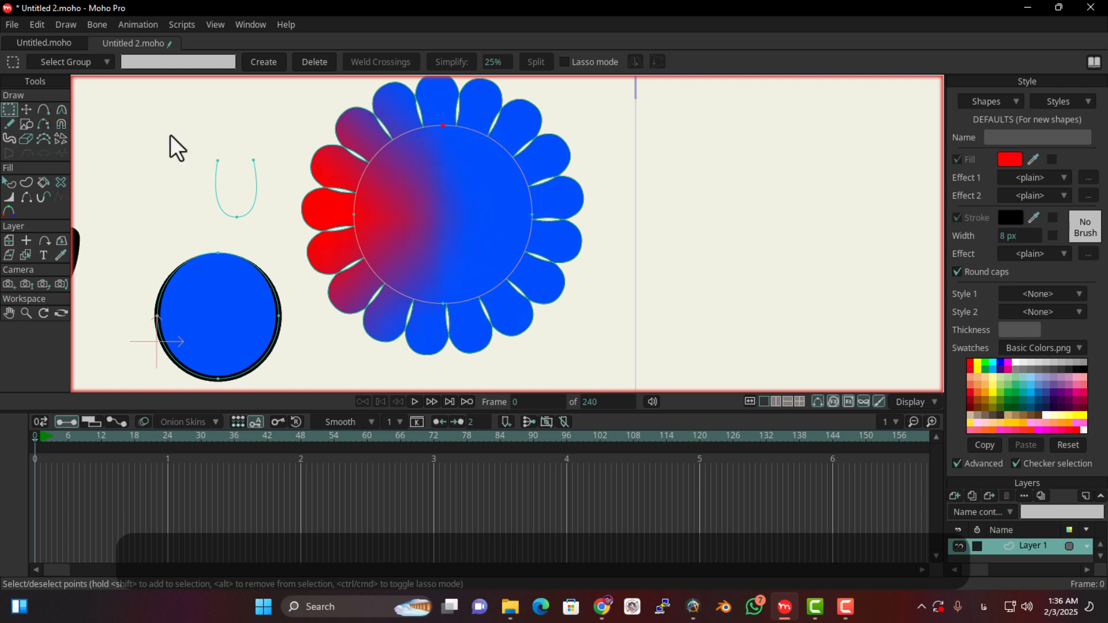
pyautogui.click(9, 210)
pyautogui.click(243, 62)
pyautogui.click(792, 370)
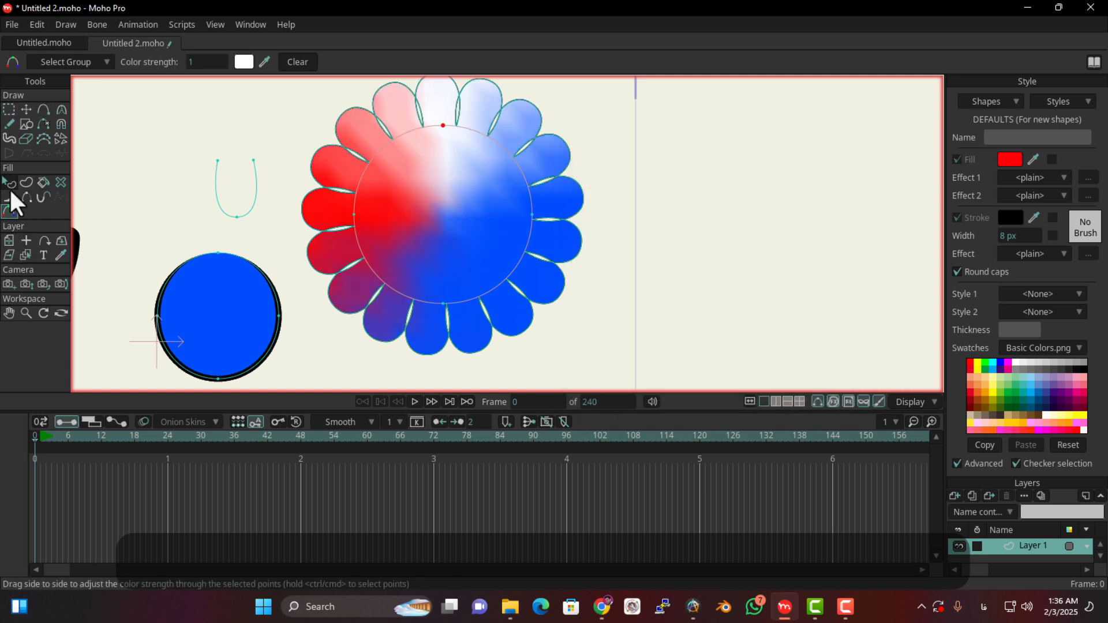
# Assign a yellow-green Color Point (CCFF00) to the rightmost point of the flower's inner circle.
pyautogui.click(9, 109)
pyautogui.click(532, 217)
pyautogui.click(9, 210)
pyautogui.click(244, 62)
pyautogui.click(768, 322)
pyautogui.moveTo(742, 195); pyautogui.dragTo(771, 157)
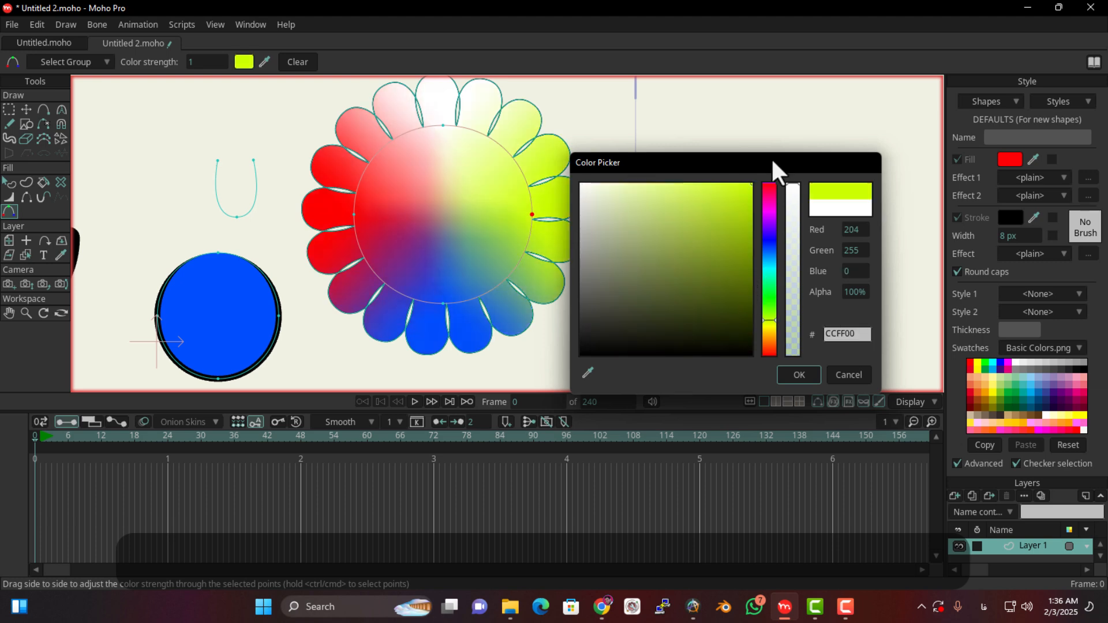
pyautogui.click(798, 375)
# Vary the color strength of the yellow-green point up and down, enter 0.5, and adjust it to 0.49.
pyautogui.scroll(-2, 483, 262)
pyautogui.scroll(-2, 479, 254)
pyautogui.scroll(3, 478, 210)
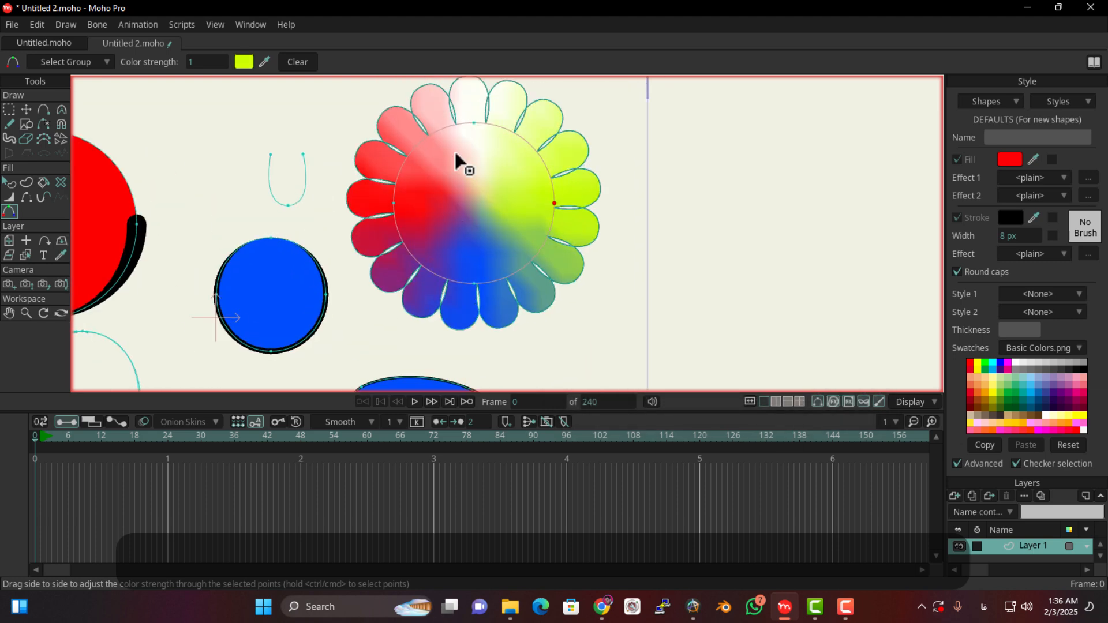
pyautogui.moveTo(207, 62); pyautogui.dragTo(369, 82)
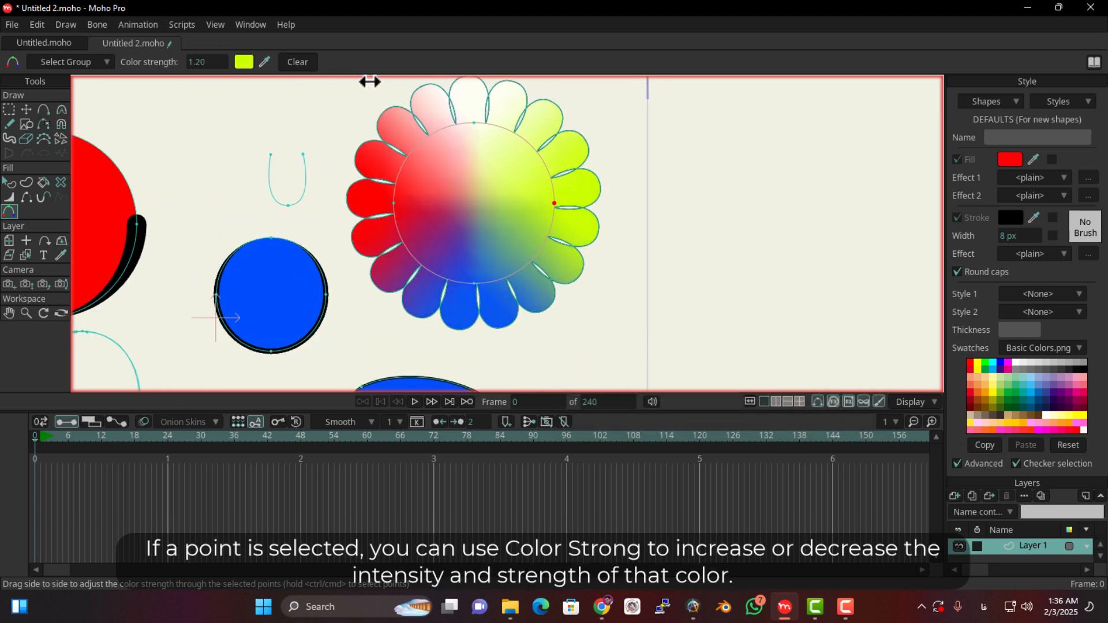
pyautogui.moveTo(174, 65); pyautogui.dragTo(749, 64)
pyautogui.moveTo(205, 65); pyautogui.dragTo(564, 197)
pyautogui.click(207, 62)
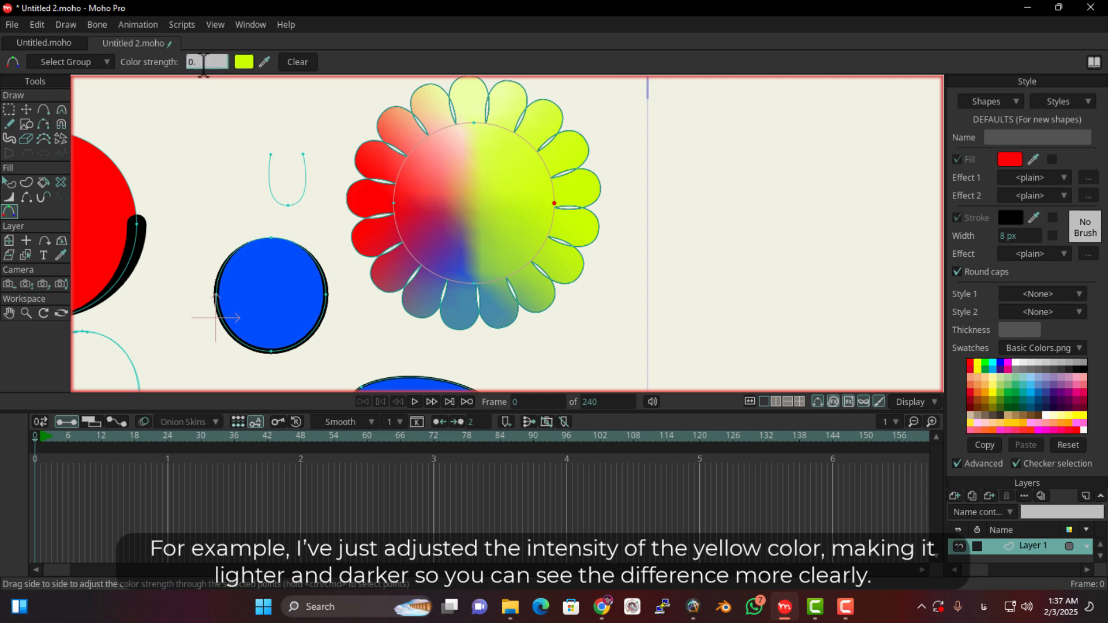
pyautogui.write('0.5')
pyautogui.press('Return')
pyautogui.moveTo(198, 65)
pyautogui.mouseDown()
pyautogui.moveTo(210, 64)
pyautogui.moveTo(55, 86)
pyautogui.moveTo(194, 59)
pyautogui.mouseUp()
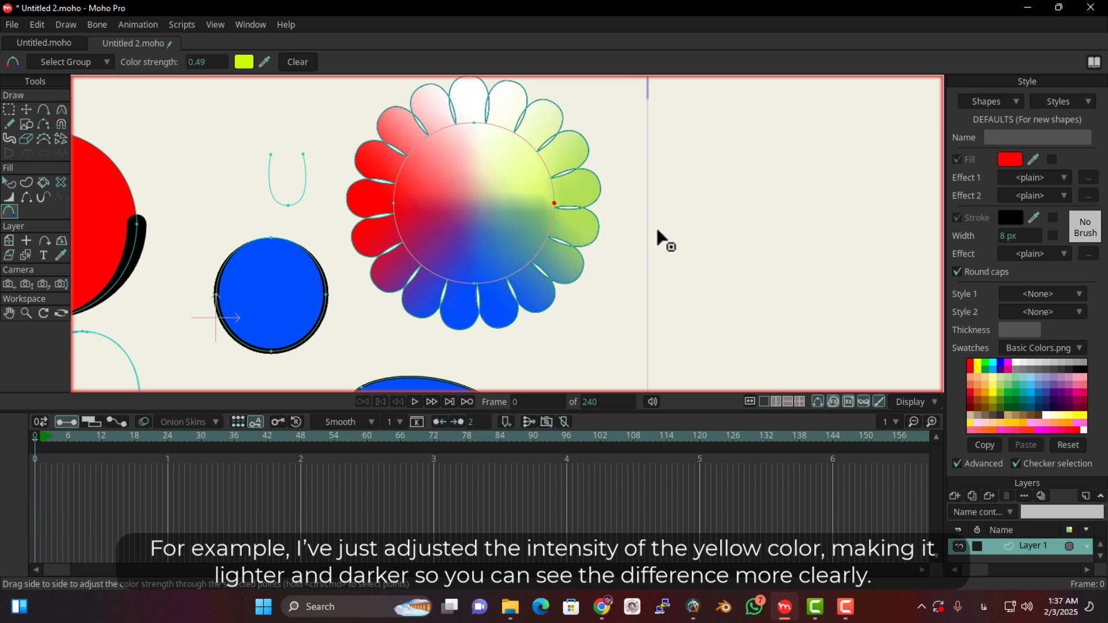
# Clear the color of the flower's leftmost circle point and reassign it red (FF0000).
pyautogui.click(394, 203)
pyautogui.click(297, 61)
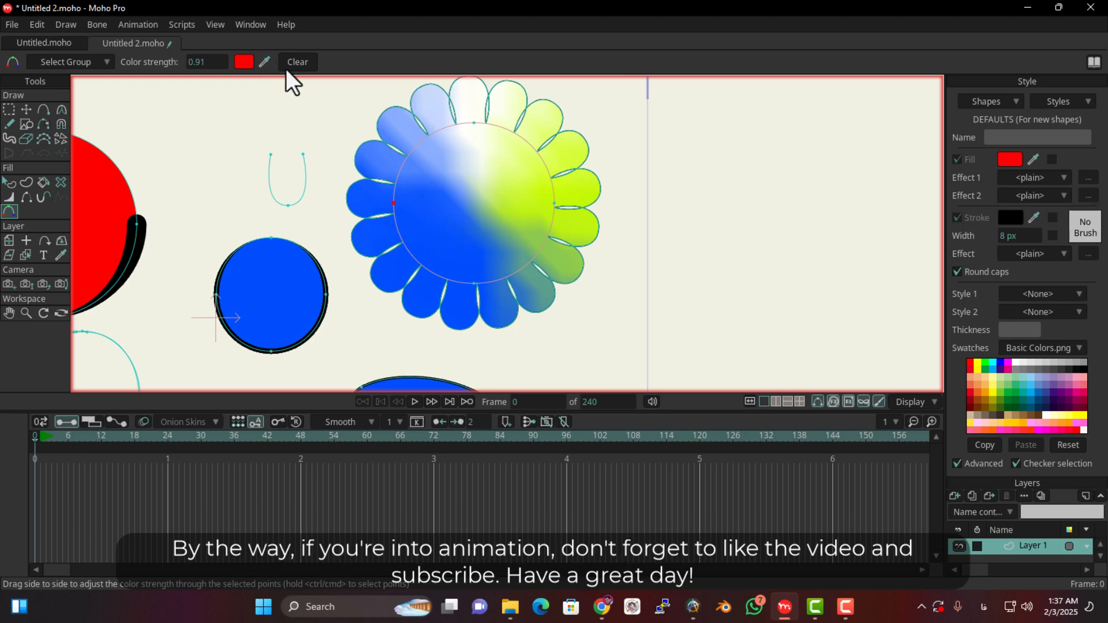
pyautogui.click(240, 65)
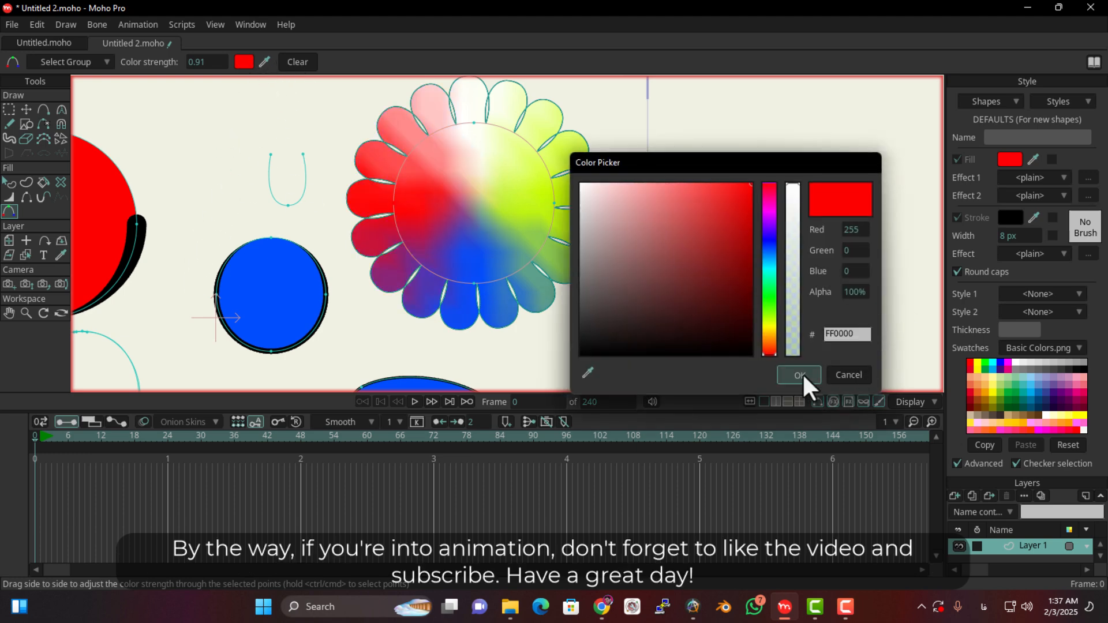